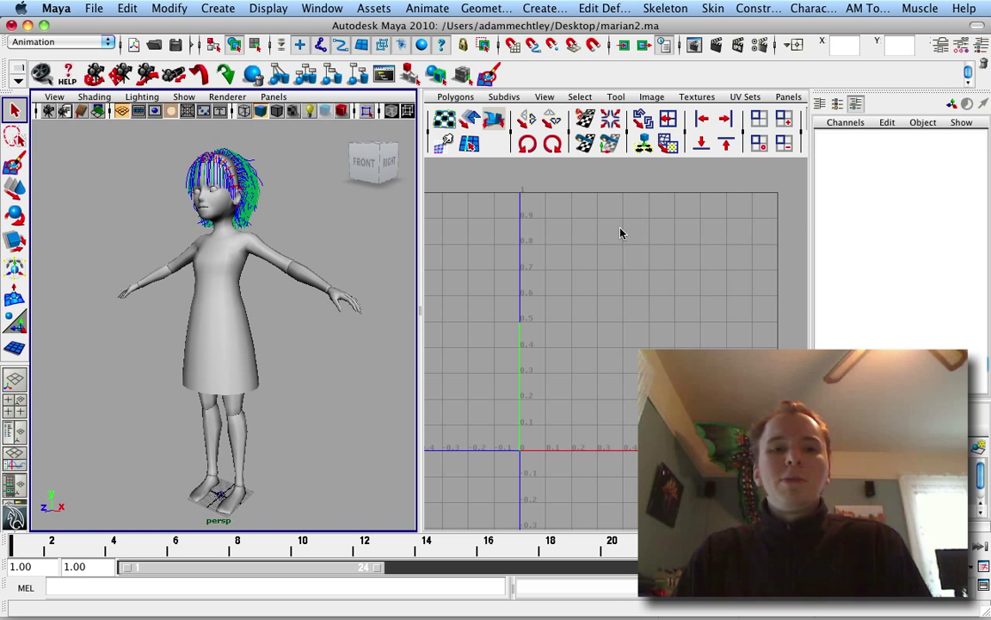
Examine the hair guide curves on the character's head, from the bangs to behind the headband.
{"action": "right_click_drag", "start_coordinate": [259, 237], "coordinate": [213, 280], "text": "alt"}
{"action": "left_click_drag", "start_coordinate": [212, 280], "coordinate": [231, 265], "text": "alt"}
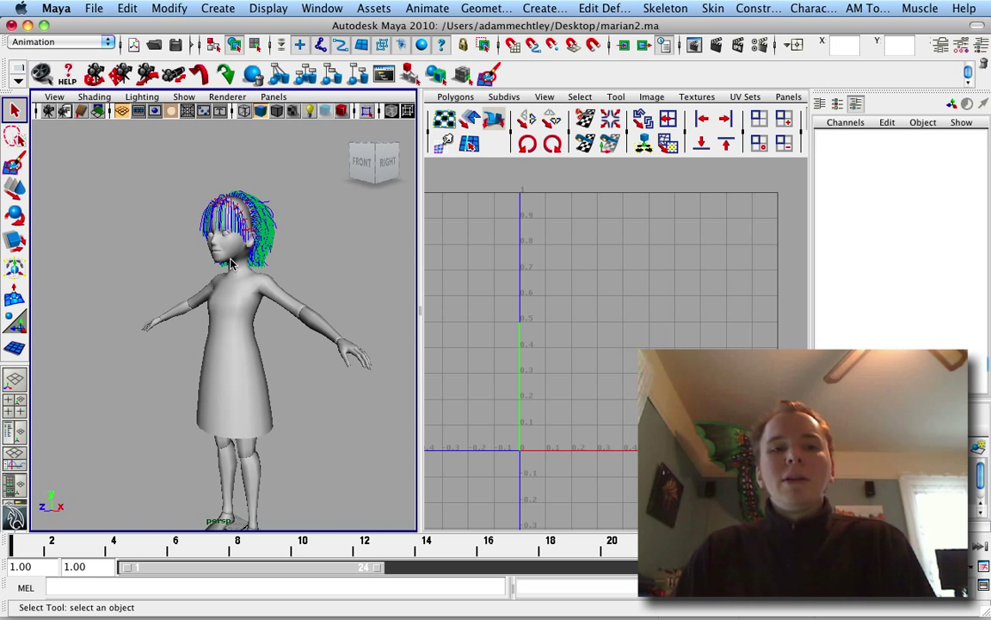
{"action": "right_click_drag", "start_coordinate": [204, 251], "coordinate": [286, 340], "text": "alt"}
{"action": "middle_click_drag", "start_coordinate": [194, 268], "coordinate": [211, 344], "text": "alt"}
{"action": "right_click_drag", "start_coordinate": [211, 336], "coordinate": [244, 328], "text": "alt"}
{"action": "middle_click_drag", "start_coordinate": [225, 239], "coordinate": [269, 299], "text": "alt"}
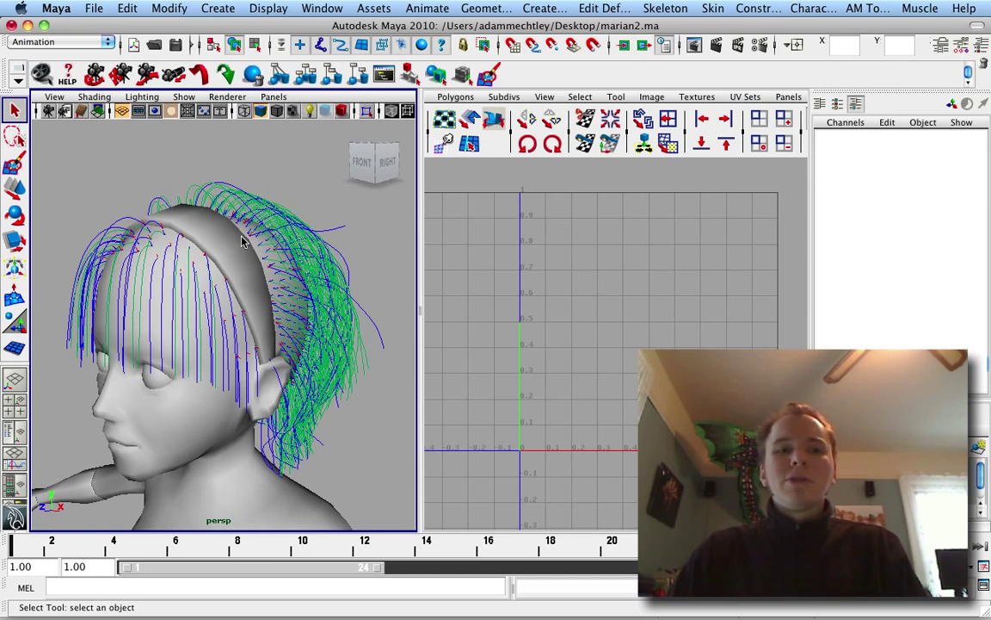
{"action": "middle_click_drag", "start_coordinate": [208, 214], "coordinate": [227, 224], "text": "alt"}
{"action": "right_click_drag", "start_coordinate": [206, 221], "coordinate": [234, 228], "text": "alt"}
{"action": "middle_click_drag", "start_coordinate": [194, 218], "coordinate": [218, 236], "text": "alt"}
{"action": "right_click_drag", "start_coordinate": [218, 236], "coordinate": [204, 234], "text": "alt"}
Create a polygon plane with 2 width subdivisions and 1 height subdivision.
{"action": "right_click_drag", "start_coordinate": [93, 204], "coordinate": [131, 208], "text": "shift"}
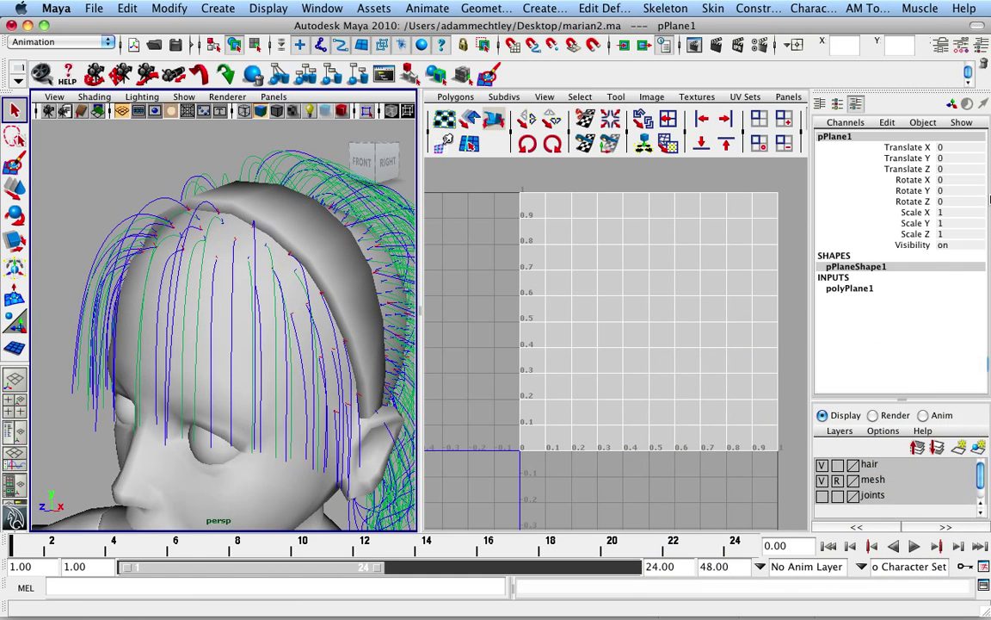
{"action": "left_click", "coordinate": [848, 291]}
{"action": "left_click_drag", "start_coordinate": [950, 321], "coordinate": [949, 331]}
{"action": "type", "text": "1"}
{"action": "key", "text": "Return"}
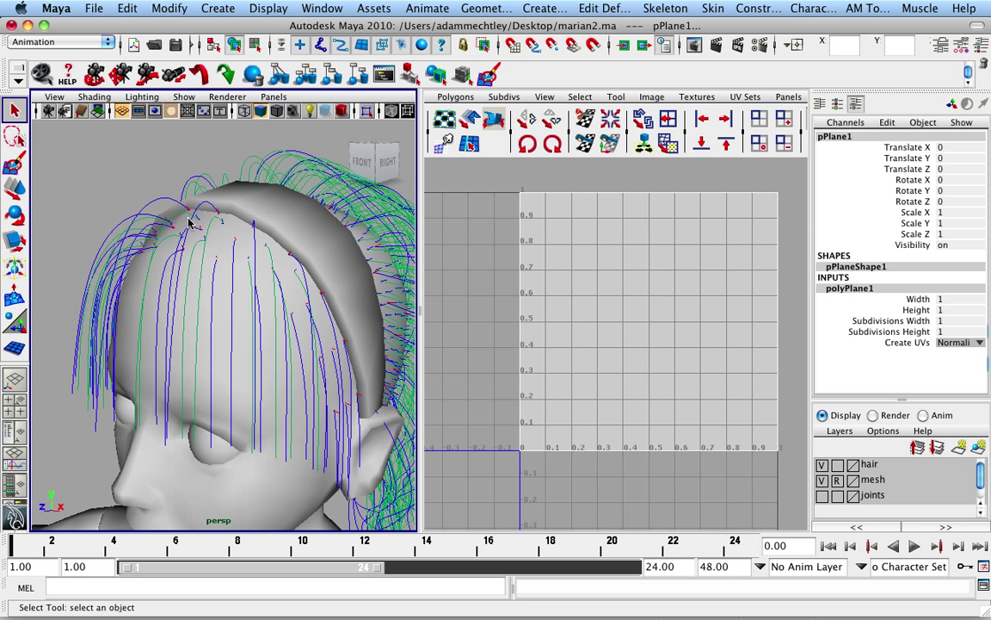
{"action": "type", "text": "2"}
{"action": "key", "text": "Return"}
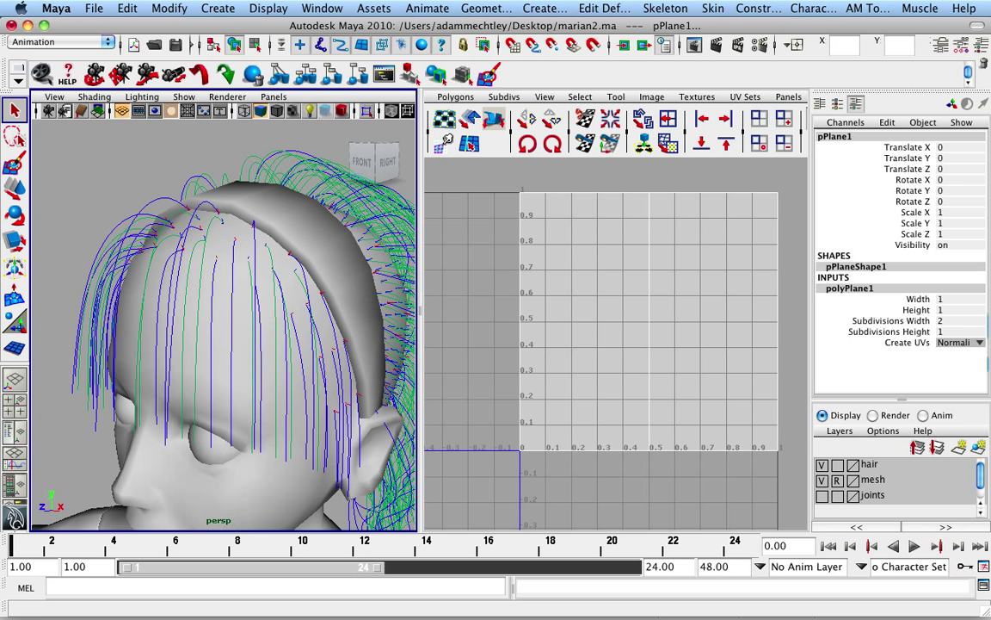
Move the plane up to the front hairline and snap it onto the root of a central bangs curve.
{"action": "scroll", "coordinate": [269, 273], "scroll_direction": "up", "scroll_amount": 3}
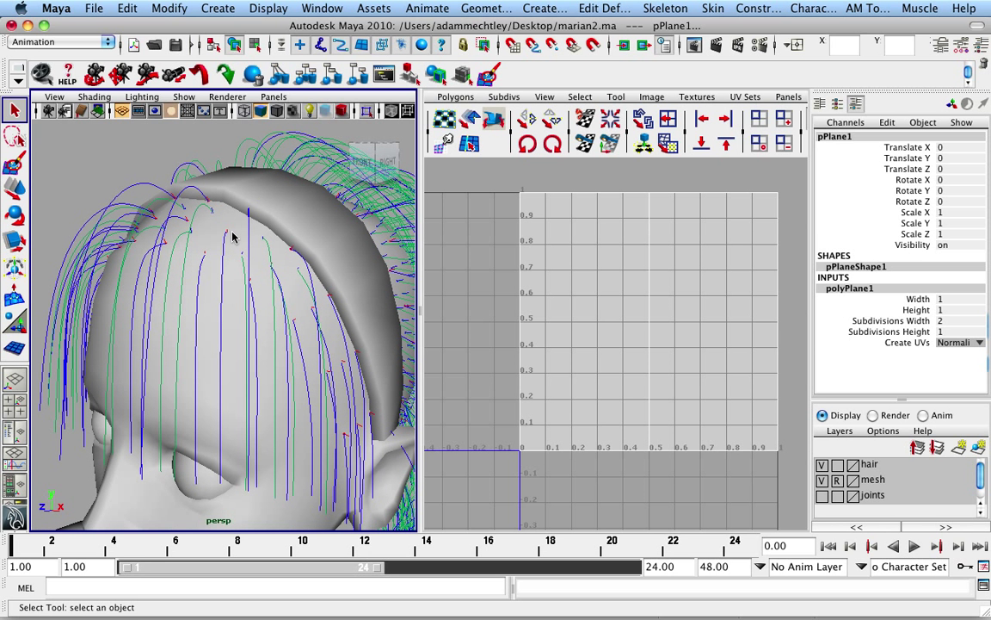
{"action": "key", "text": "w"}
{"action": "mouse_move", "coordinate": [185, 194]}
{"action": "left_mouse_down"}
{"action": "mouse_move", "coordinate": [176, 176]}
{"action": "mouse_move", "coordinate": [197, 189]}
{"action": "left_mouse_up"}
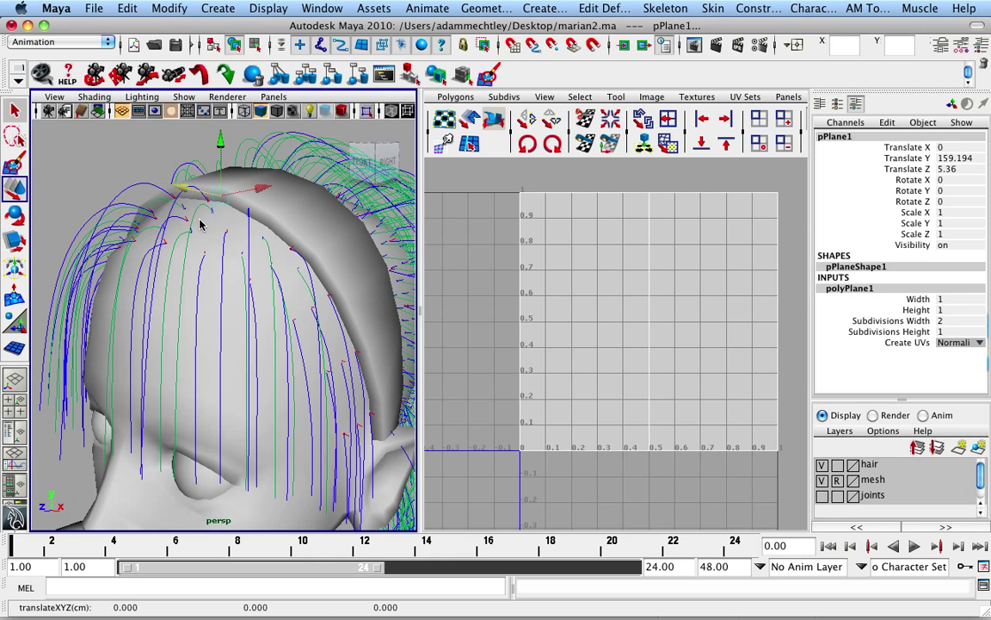
{"action": "right_click_drag", "start_coordinate": [206, 216], "coordinate": [226, 261], "text": "alt"}
{"action": "key", "text": "4"}
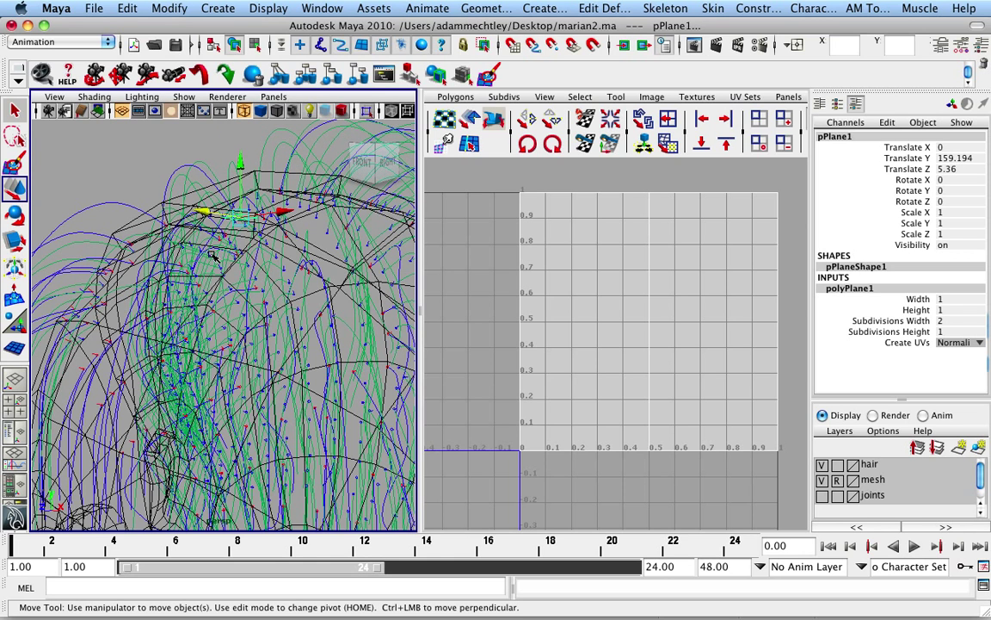
{"action": "left_click_drag", "start_coordinate": [134, 207], "coordinate": [126, 184]}
{"action": "key", "text": "c"}
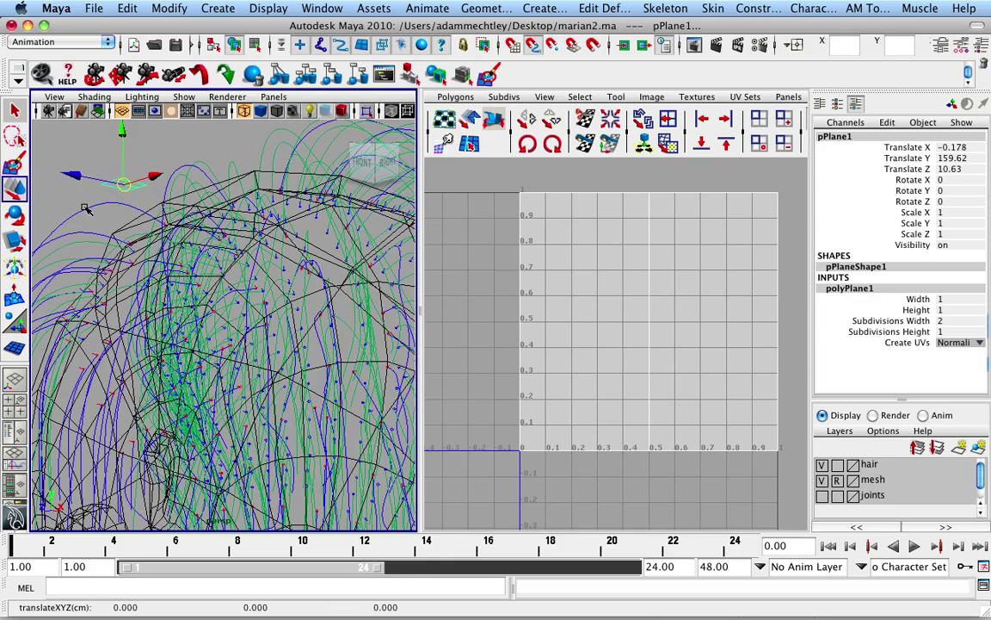
{"action": "middle_click_drag", "start_coordinate": [86, 208], "coordinate": [190, 239]}
Rotate the plane at the curve root to about 64, 19.5 and 57.9 degrees in X, Y and Z.
{"action": "key", "text": "f"}
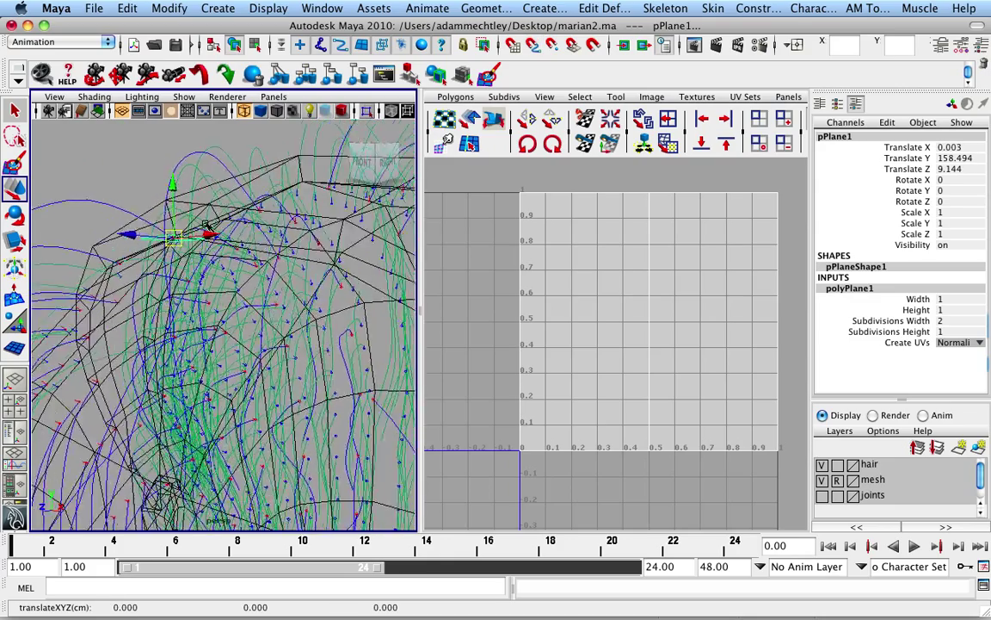
{"action": "left_click_drag", "start_coordinate": [190, 220], "coordinate": [221, 231], "text": "alt"}
{"action": "middle_click_drag", "start_coordinate": [222, 232], "coordinate": [281, 209], "text": "alt"}
{"action": "left_click_drag", "start_coordinate": [281, 209], "coordinate": [217, 251], "text": "alt"}
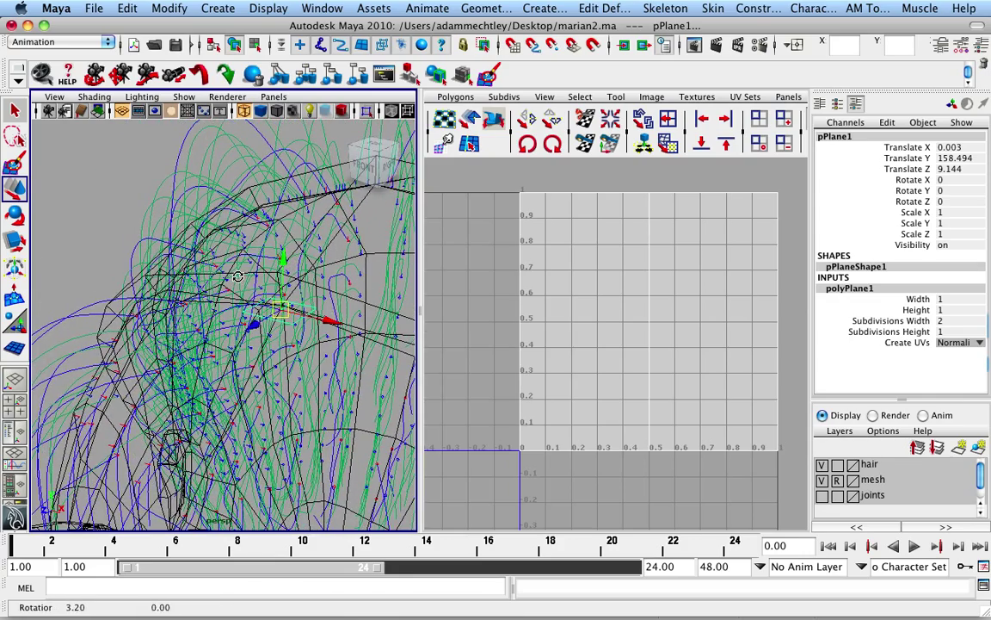
{"action": "key", "text": "e"}
{"action": "left_click_drag", "start_coordinate": [220, 315], "coordinate": [313, 346], "text": "alt"}
{"action": "left_click_drag", "start_coordinate": [252, 291], "coordinate": [234, 282]}
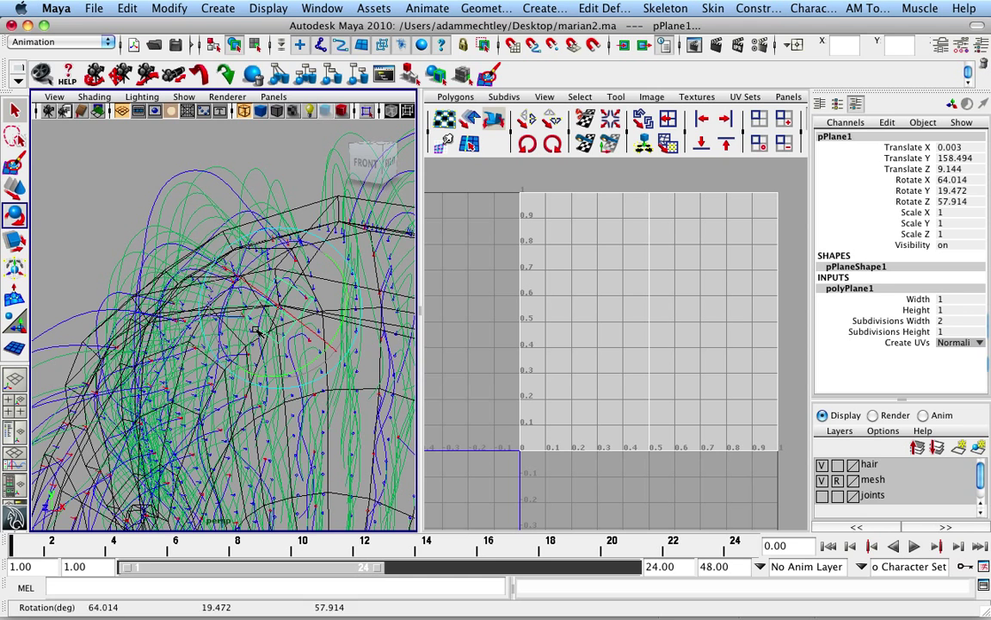
Set the plane's height to 3 and rotate it further to about 85.3, 31.7 and 88.1 degrees in X, Y and Z.
{"action": "left_click", "coordinate": [947, 310]}
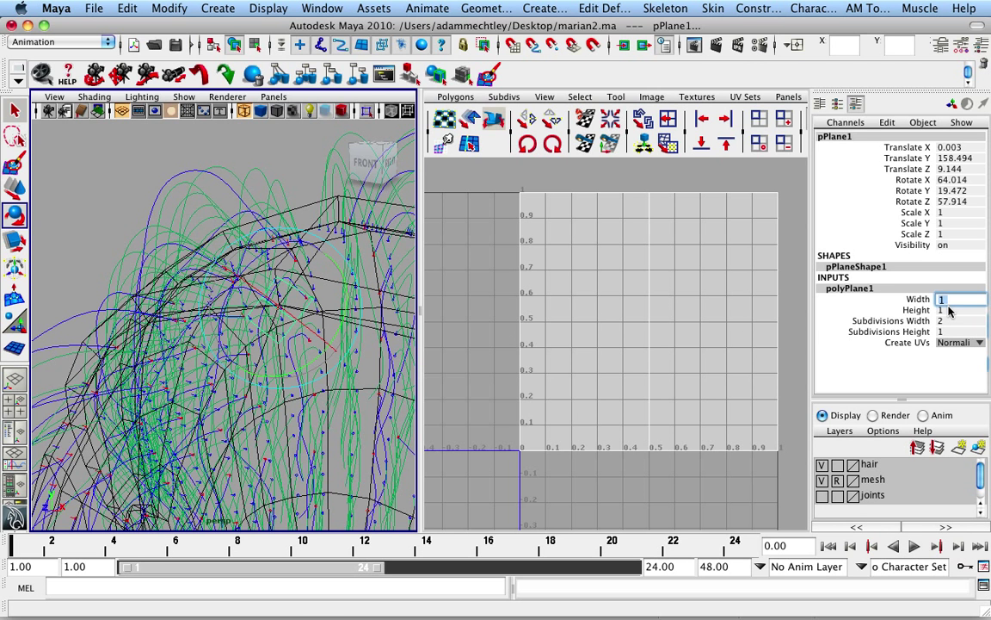
{"action": "type", "text": "3"}
{"action": "key", "text": "Return"}
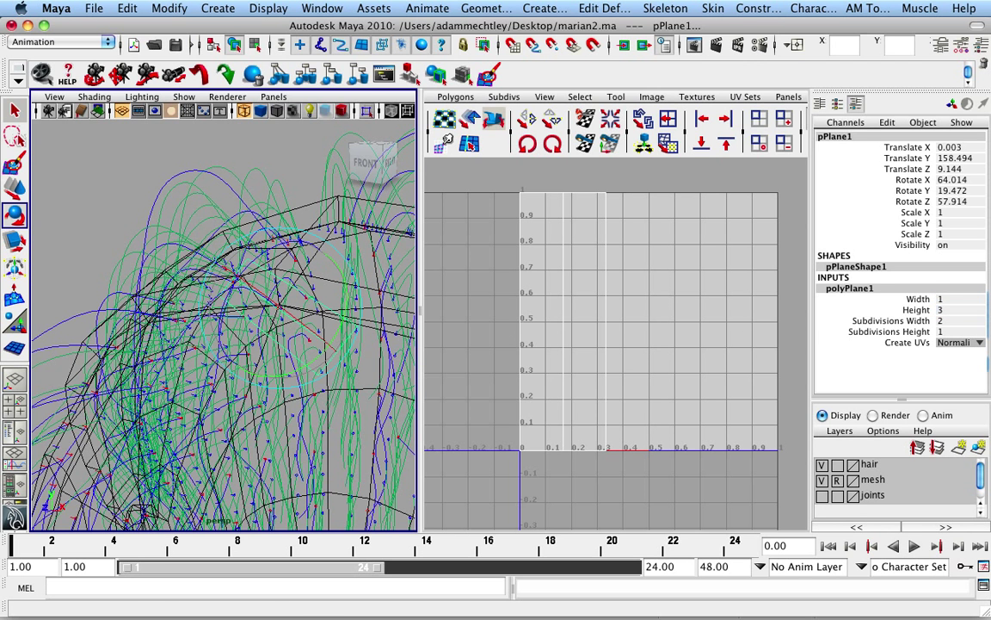
{"action": "mouse_move", "coordinate": [362, 241]}
{"action": "left_mouse_down", "text": "alt"}
{"action": "mouse_move", "coordinate": [332, 225]}
{"action": "mouse_move", "coordinate": [376, 221]}
{"action": "left_mouse_up", "text": "alt"}
{"action": "key", "text": "5"}
{"action": "left_click_drag", "start_coordinate": [368, 261], "coordinate": [347, 282]}
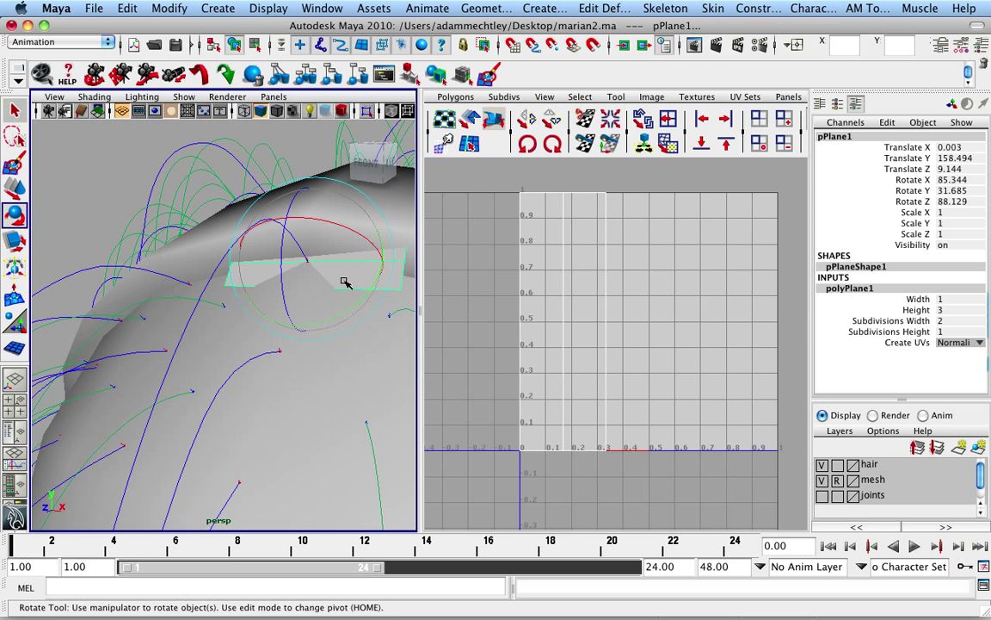
Delete one of the plane's two faces, leaving a single strip at the hairline.
{"action": "key", "text": "q"}
{"action": "right_click_drag", "start_coordinate": [350, 280], "coordinate": [348, 311]}
{"action": "middle_click_drag", "start_coordinate": [376, 267], "coordinate": [332, 285], "text": "alt"}
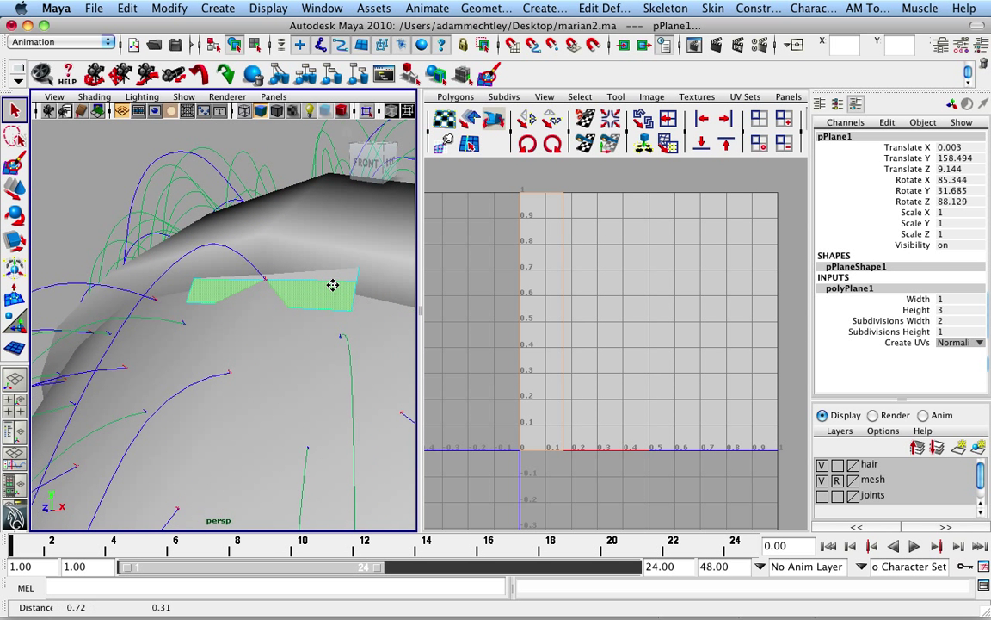
{"action": "left_click", "coordinate": [331, 280]}
{"action": "key", "text": "Delete"}
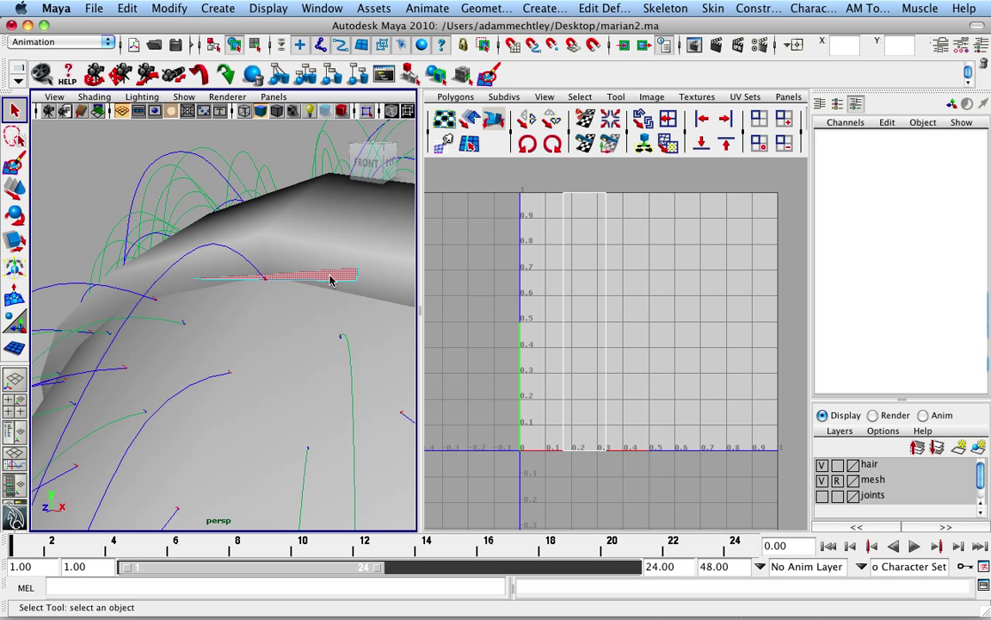
Extrude the remaining face's long edge at the curve root along the hair curve curve14.
{"action": "left_click", "coordinate": [334, 285]}
{"action": "left_click", "coordinate": [272, 281]}
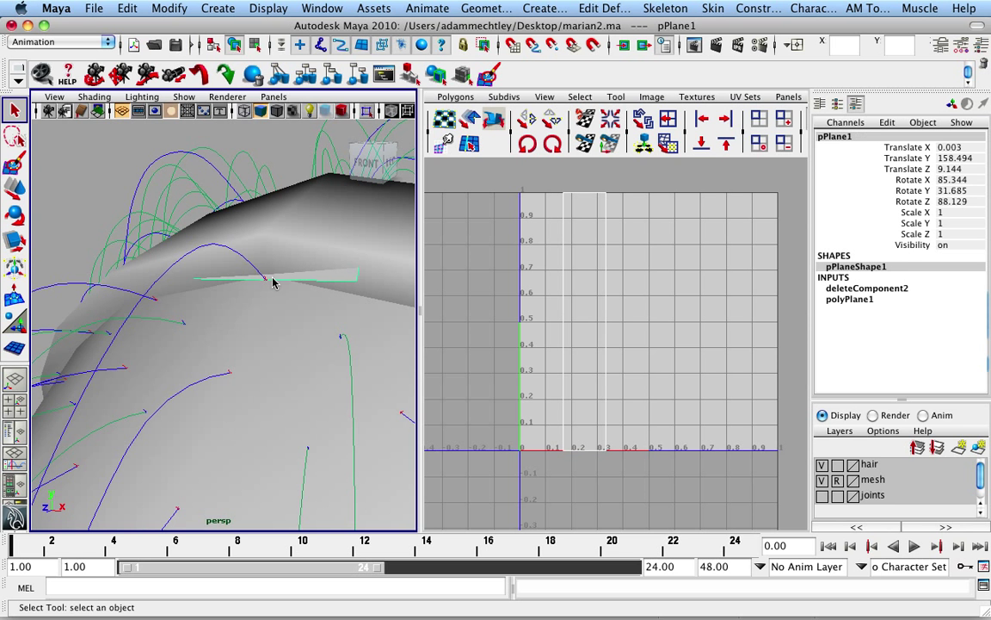
{"action": "left_click_drag", "start_coordinate": [323, 279], "coordinate": [263, 263], "text": "alt"}
{"action": "key", "text": "F10"}
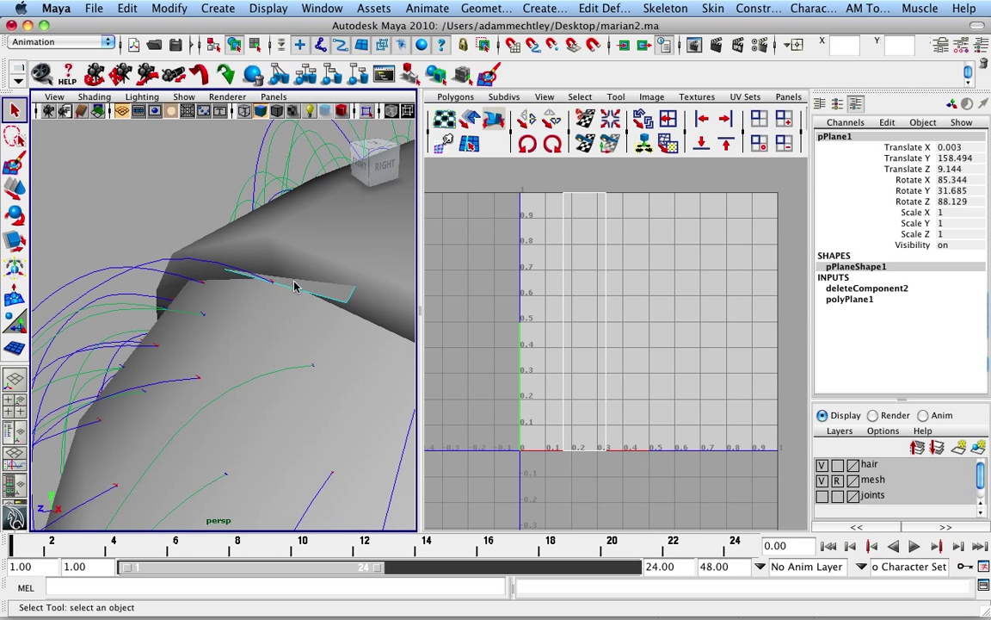
{"action": "left_click", "coordinate": [297, 294]}
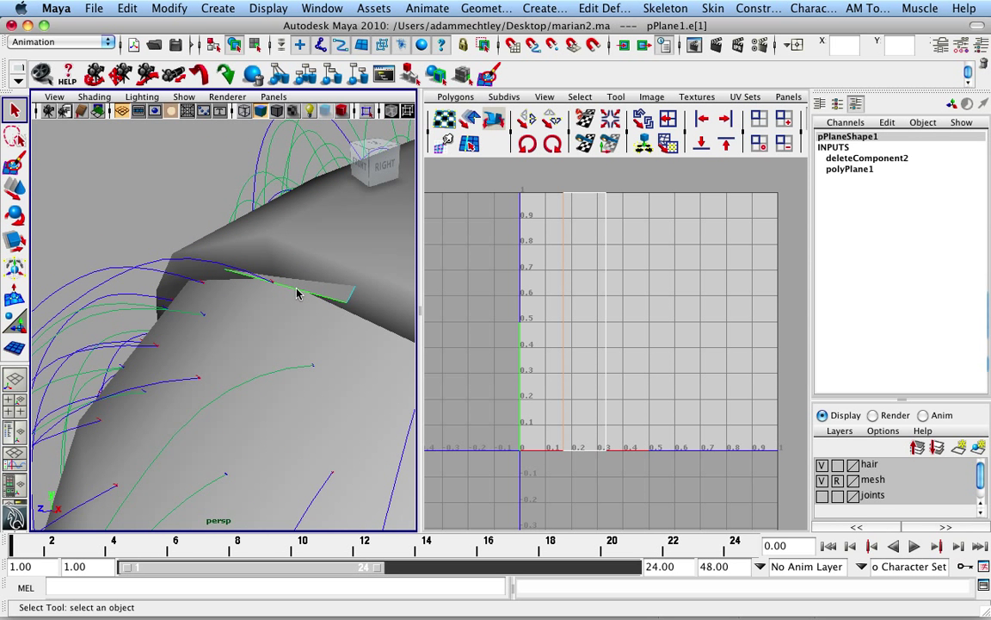
{"action": "left_click", "coordinate": [155, 262]}
{"action": "key", "text": "g"}
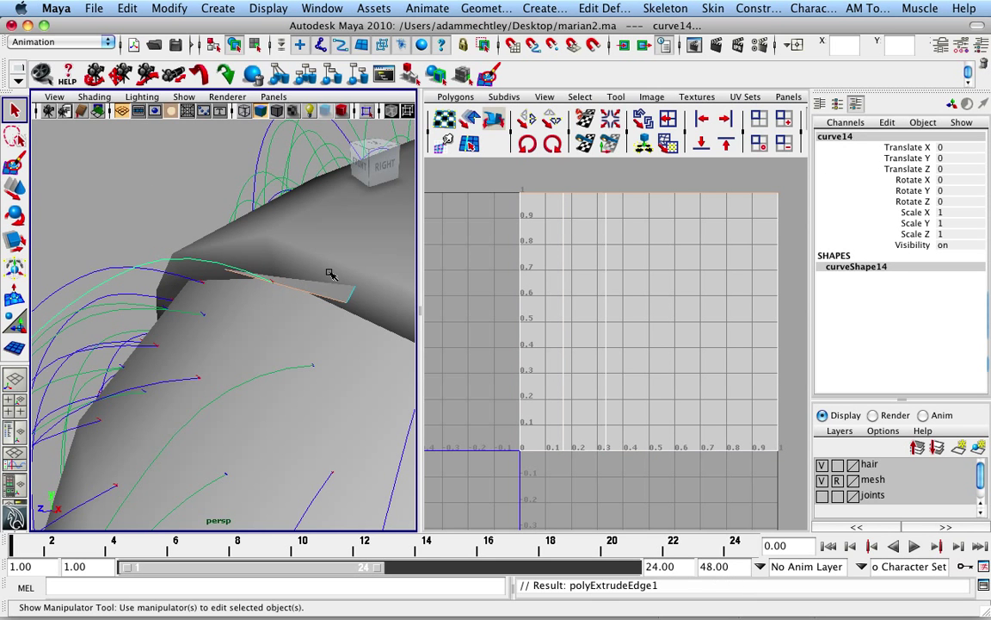
Set the edge extrusion's divisions to 8 so the strip follows the hair curve.
{"action": "right_click_drag", "start_coordinate": [352, 272], "coordinate": [255, 343], "text": "alt"}
{"action": "left_click_drag", "start_coordinate": [255, 344], "coordinate": [279, 302], "text": "alt"}
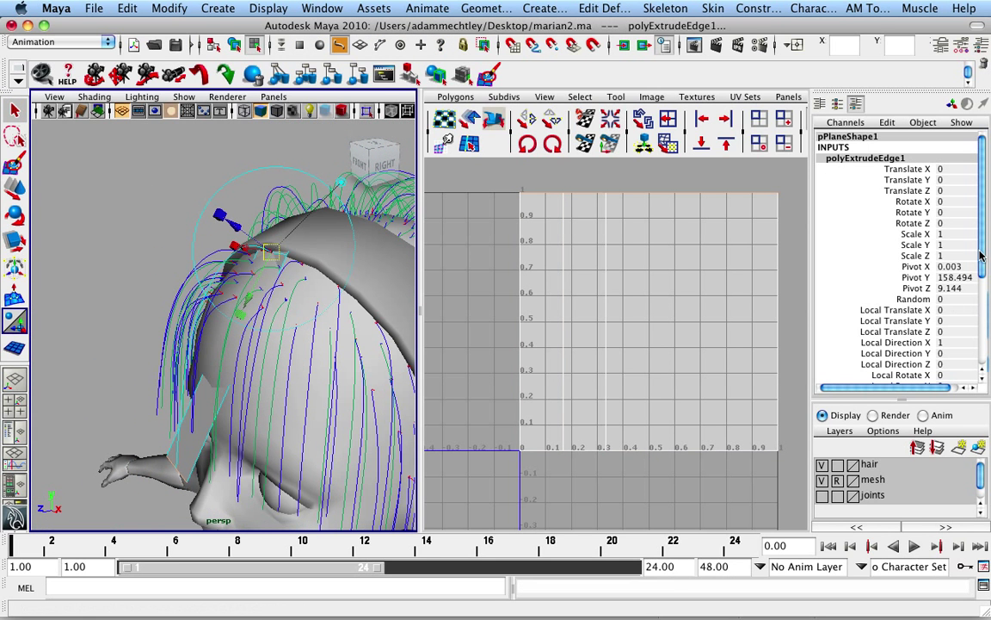
{"action": "left_click_drag", "start_coordinate": [984, 252], "coordinate": [982, 293]}
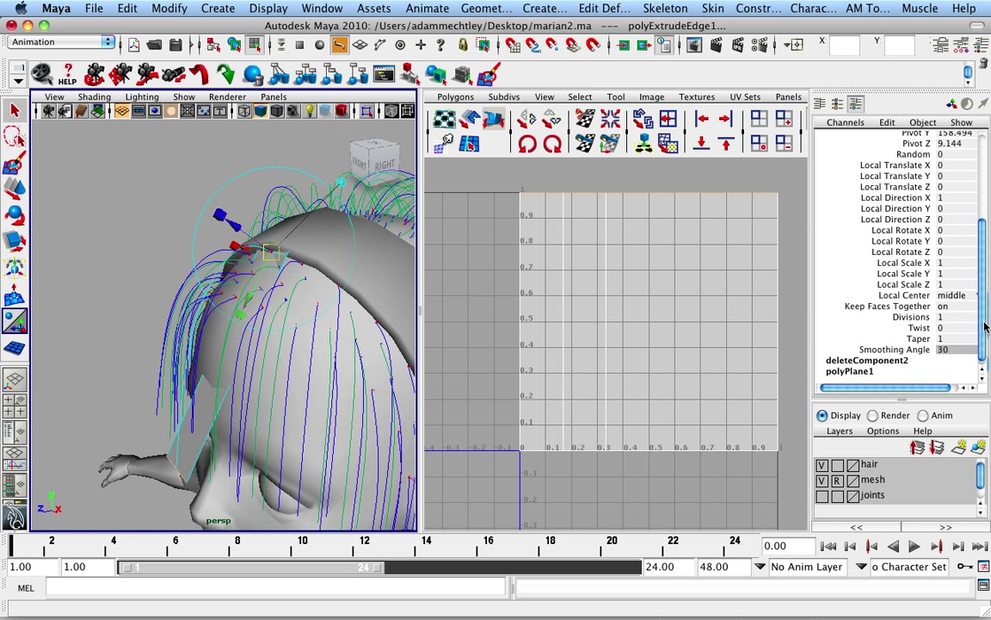
{"action": "left_click", "coordinate": [910, 313]}
{"action": "middle_click_drag", "start_coordinate": [215, 325], "coordinate": [284, 326]}
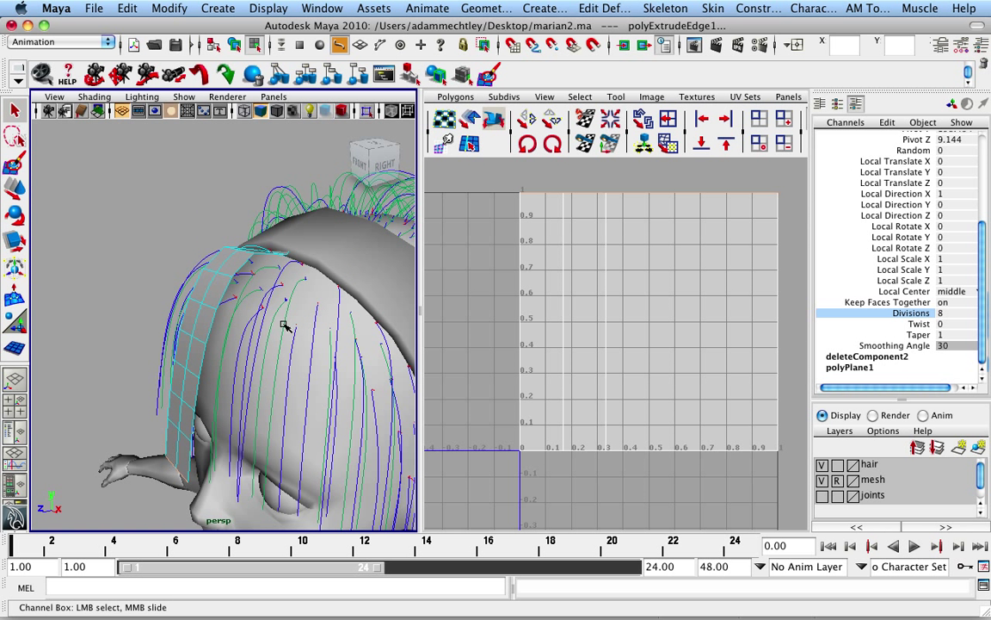
Set the extruded hair strip's twist to 200.
{"action": "left_click", "coordinate": [919, 324]}
{"action": "middle_click_drag", "start_coordinate": [472, 343], "coordinate": [648, 337]}
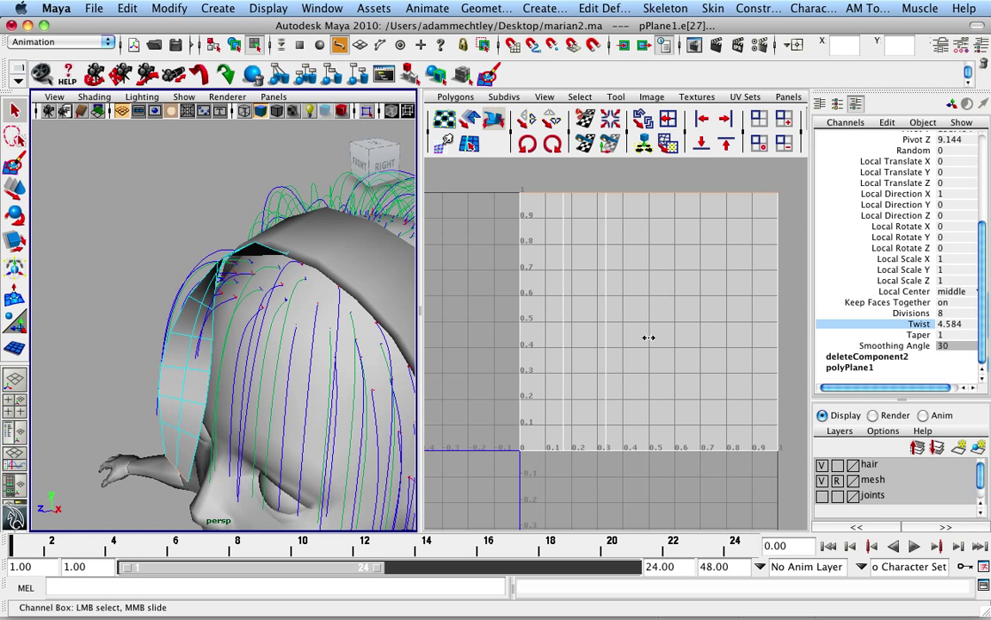
{"action": "left_click", "coordinate": [947, 324]}
{"action": "type", "text": "180"}
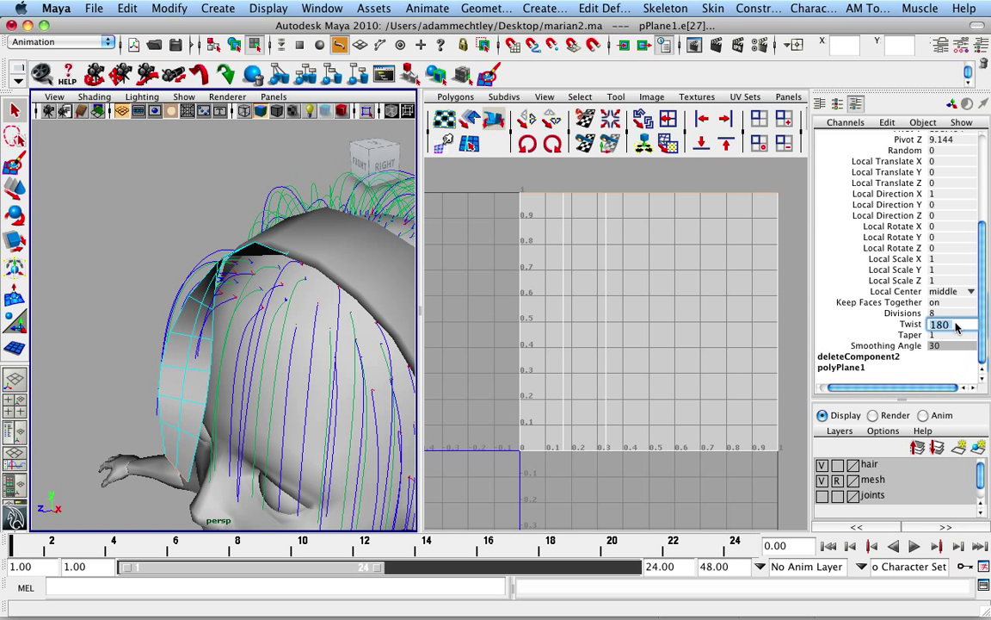
{"action": "type", "text": "200"}
{"action": "key", "text": "Return"}
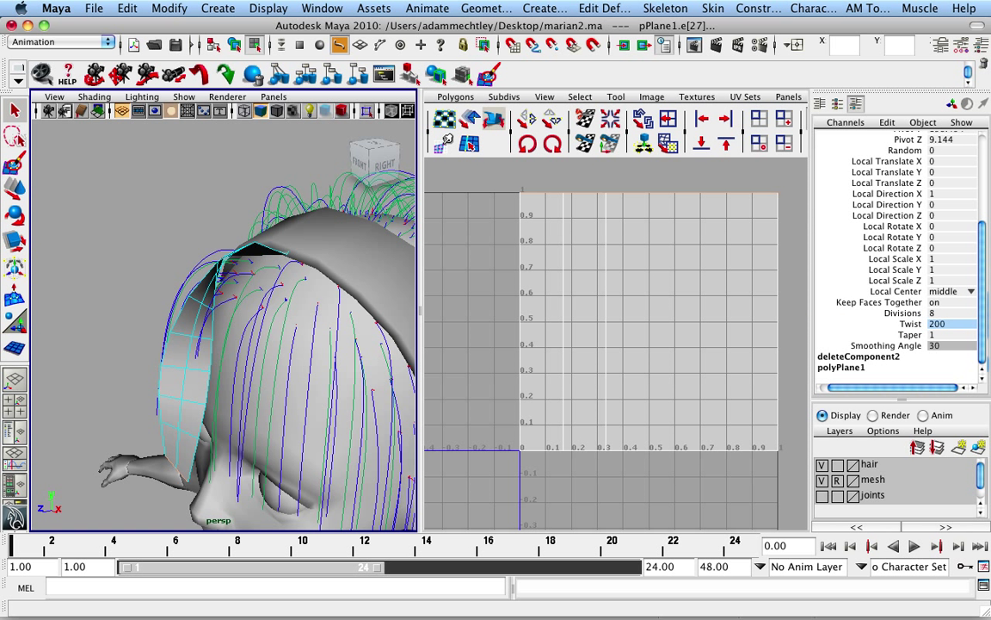
Increase the twisted strip's extrusion divisions to 15.
{"action": "left_click_drag", "start_coordinate": [168, 304], "coordinate": [310, 298], "text": "alt"}
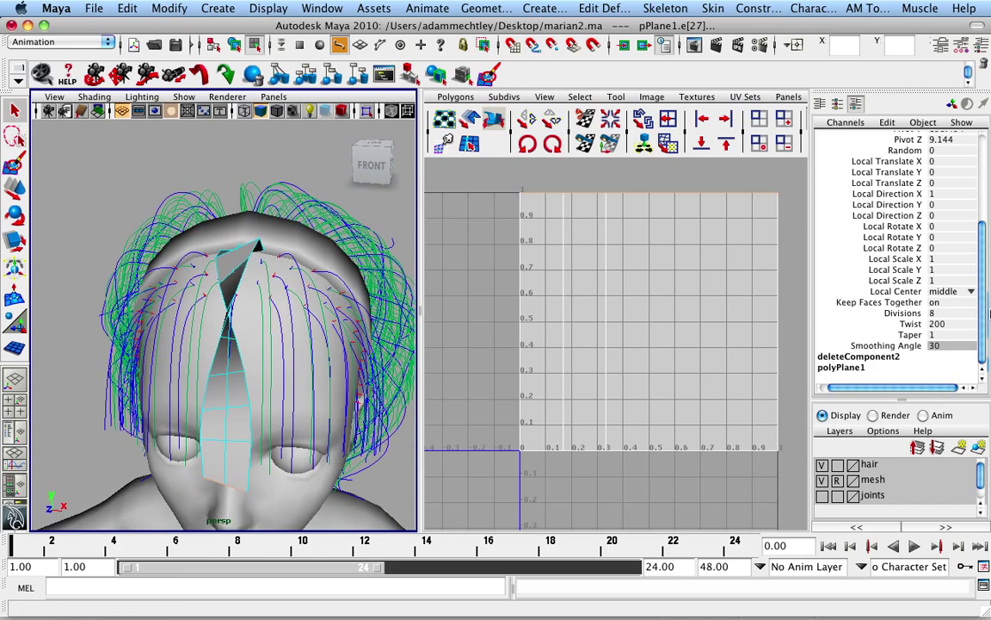
{"action": "left_click", "coordinate": [909, 314]}
{"action": "middle_click_drag", "start_coordinate": [197, 319], "coordinate": [224, 315]}
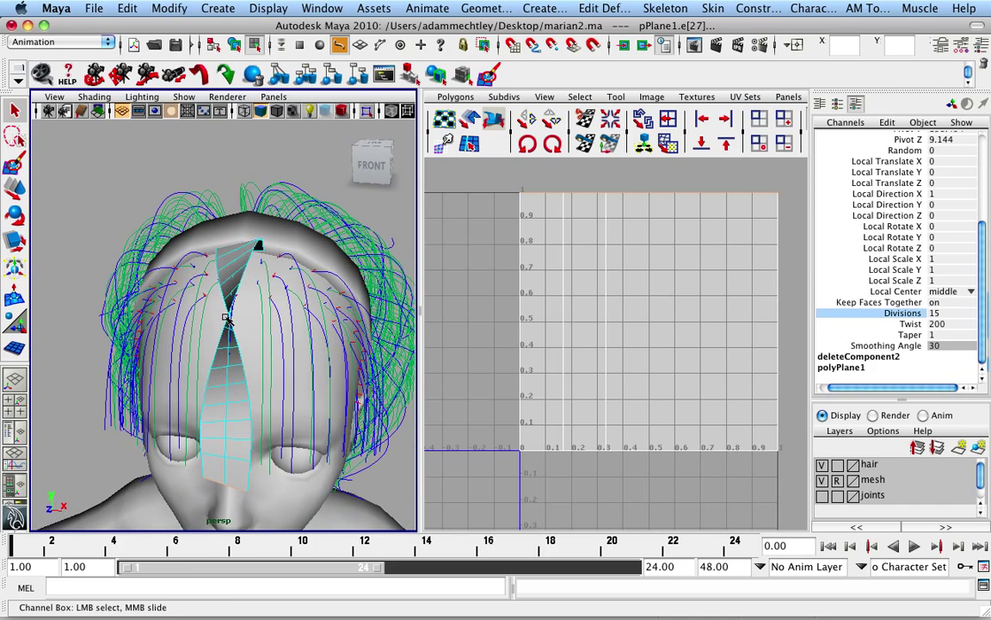
{"action": "left_click_drag", "start_coordinate": [301, 313], "coordinate": [267, 318], "text": "alt"}
Select the hair strip as an object and toggle on its texture borders in the UV view.
{"action": "key", "text": "t"}
{"action": "scroll", "coordinate": [614, 301], "scroll_direction": "down", "scroll_amount": 3}
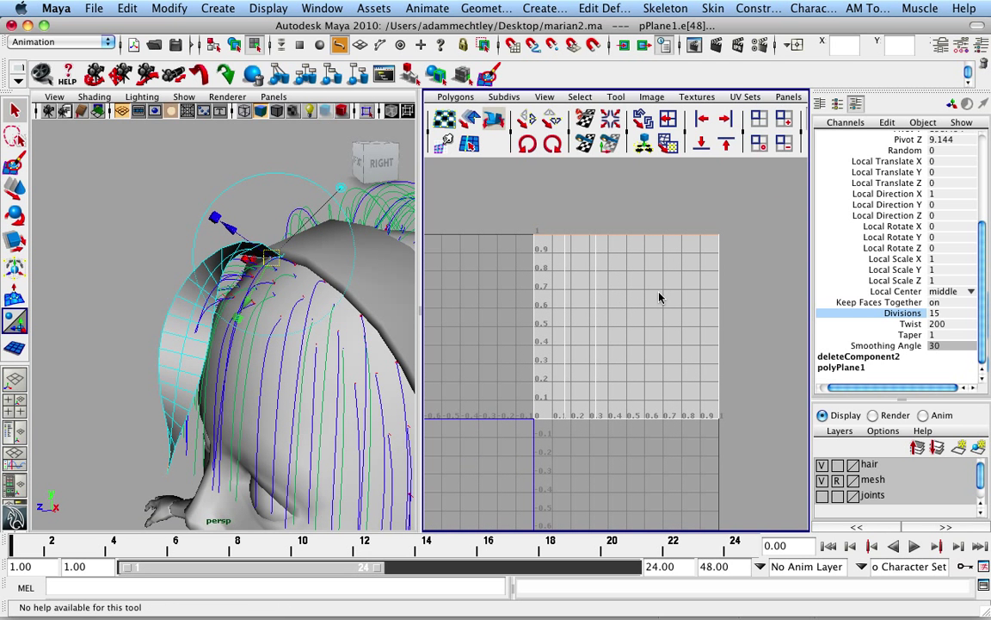
{"action": "key", "text": "q"}
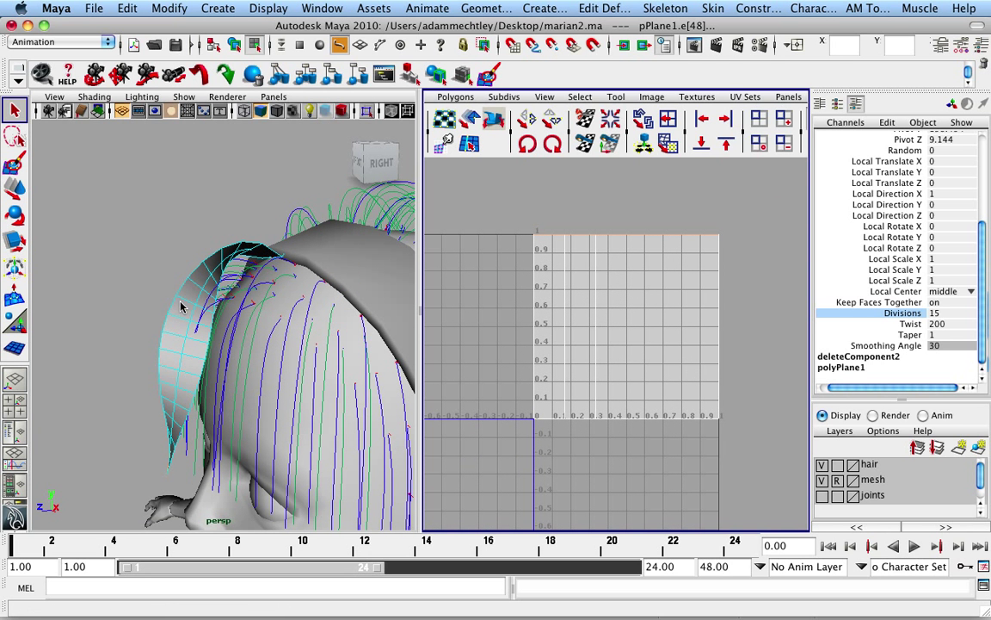
{"action": "left_click", "coordinate": [223, 277]}
{"action": "left_click", "coordinate": [178, 268]}
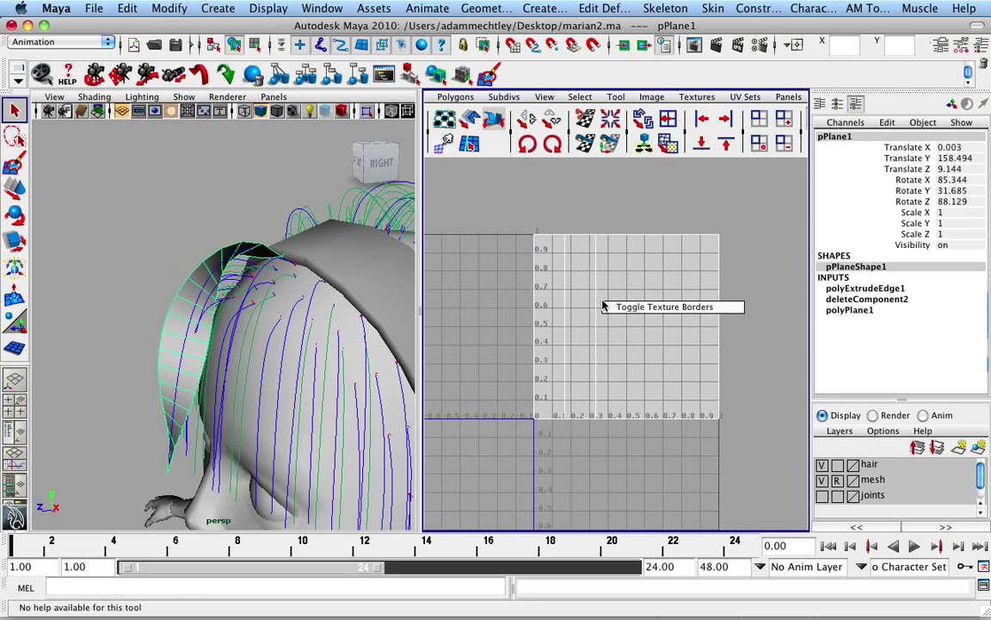
{"action": "left_click", "coordinate": [616, 309]}
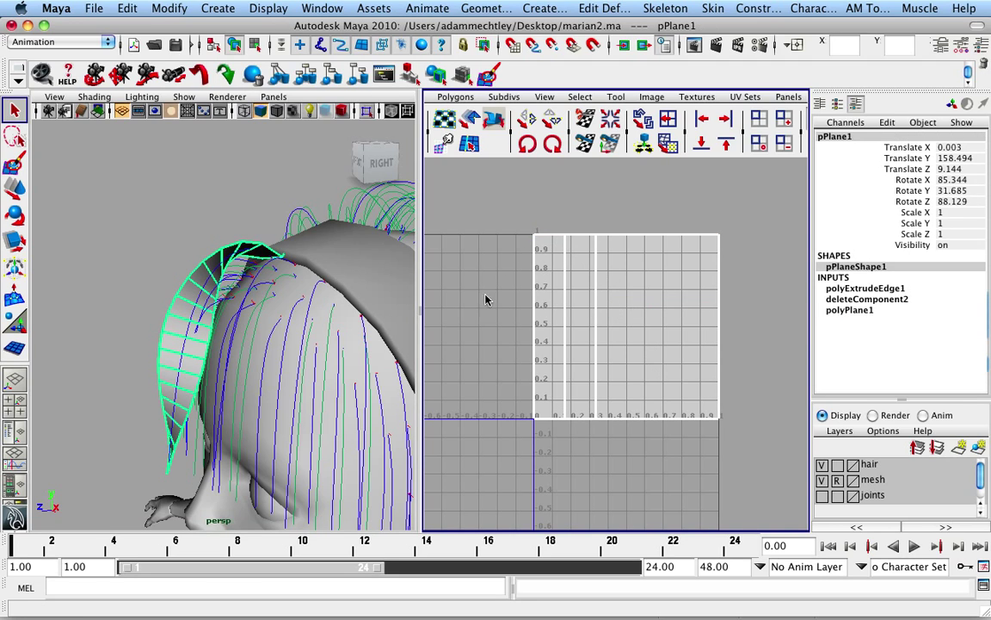
Remove the extruded hair strip from the character's head.
{"action": "mouse_move", "coordinate": [223, 284]}
{"action": "left_mouse_down", "text": "alt"}
{"action": "mouse_move", "coordinate": [267, 285]}
{"action": "mouse_move", "coordinate": [209, 285]}
{"action": "left_mouse_up", "text": "alt"}
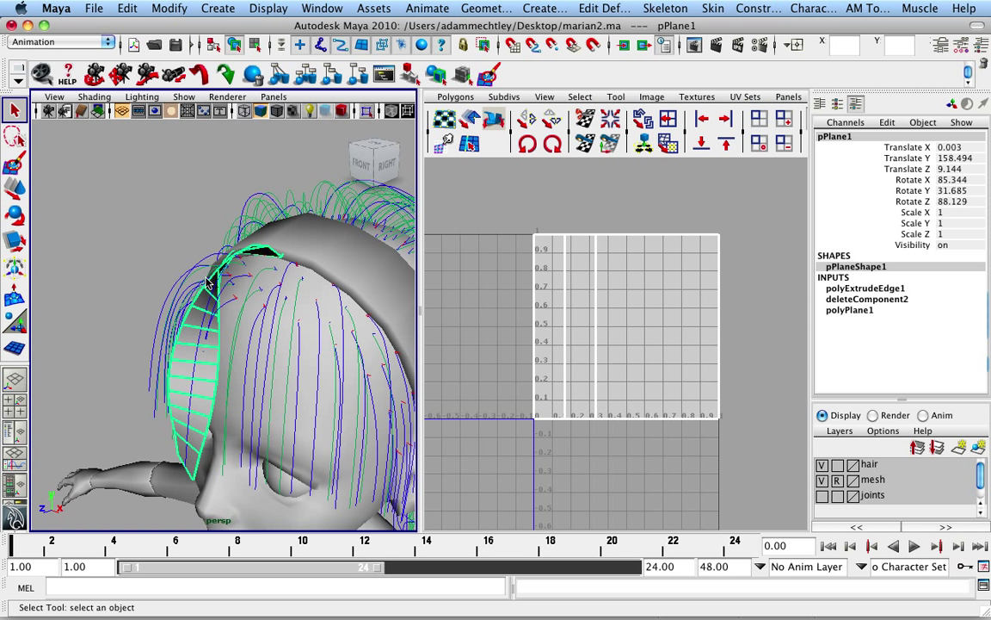
{"action": "left_click", "coordinate": [206, 282]}
{"action": "left_click_drag", "start_coordinate": [153, 297], "coordinate": [166, 283], "text": "alt"}
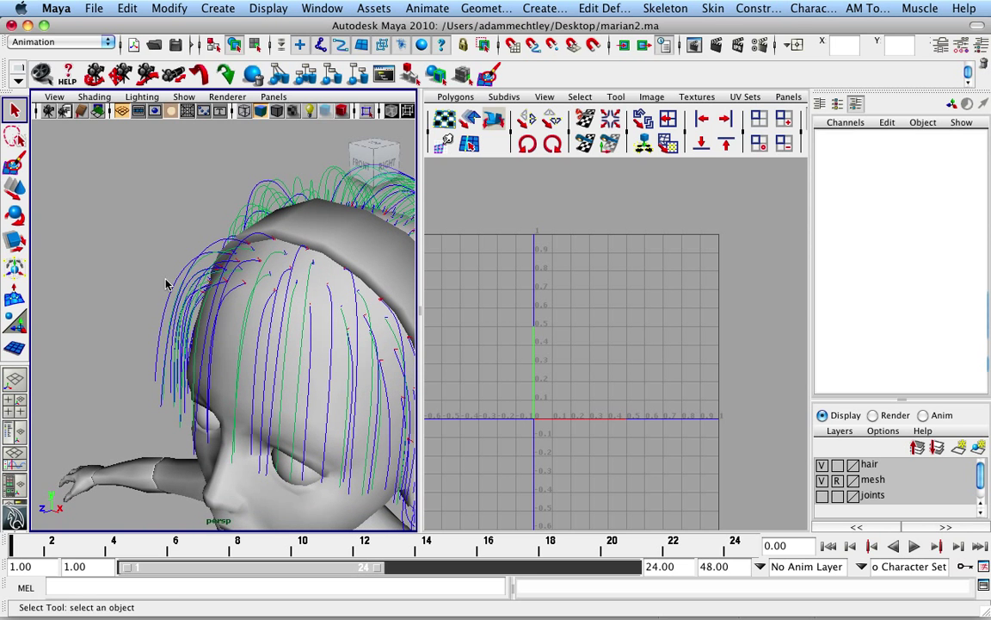
Generate ribbons along the front hair curves with Make Ribbons, using width 3.0, dynamic divisions at 0.5 per unit, taper 1.0 and bottom-pinned UVs.
{"action": "left_click", "coordinate": [865, 9]}
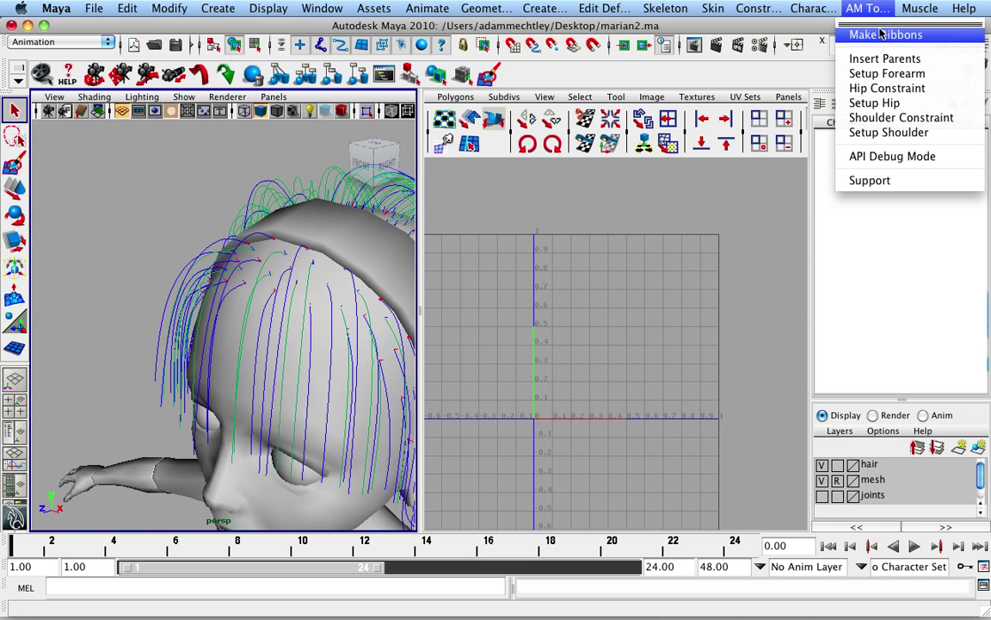
{"action": "left_click", "coordinate": [882, 34]}
{"action": "left_click_drag", "start_coordinate": [262, 187], "coordinate": [776, 169]}
{"action": "left_click_drag", "start_coordinate": [155, 249], "coordinate": [183, 307], "text": "alt"}
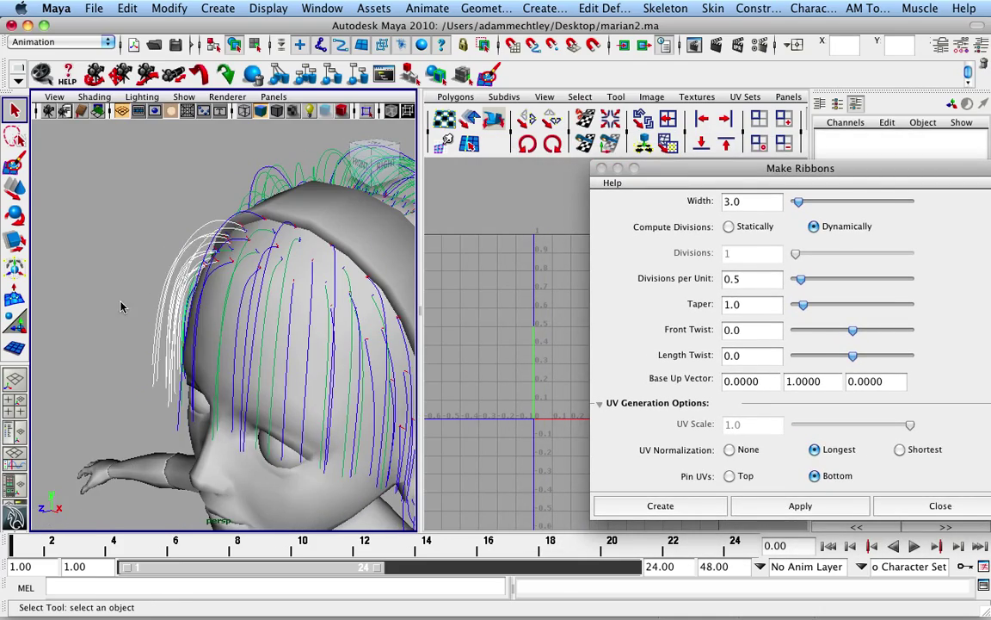
{"action": "left_click_drag", "start_coordinate": [121, 306], "coordinate": [287, 289], "text": "alt"}
{"action": "left_click_drag", "start_coordinate": [736, 165], "coordinate": [636, 124]}
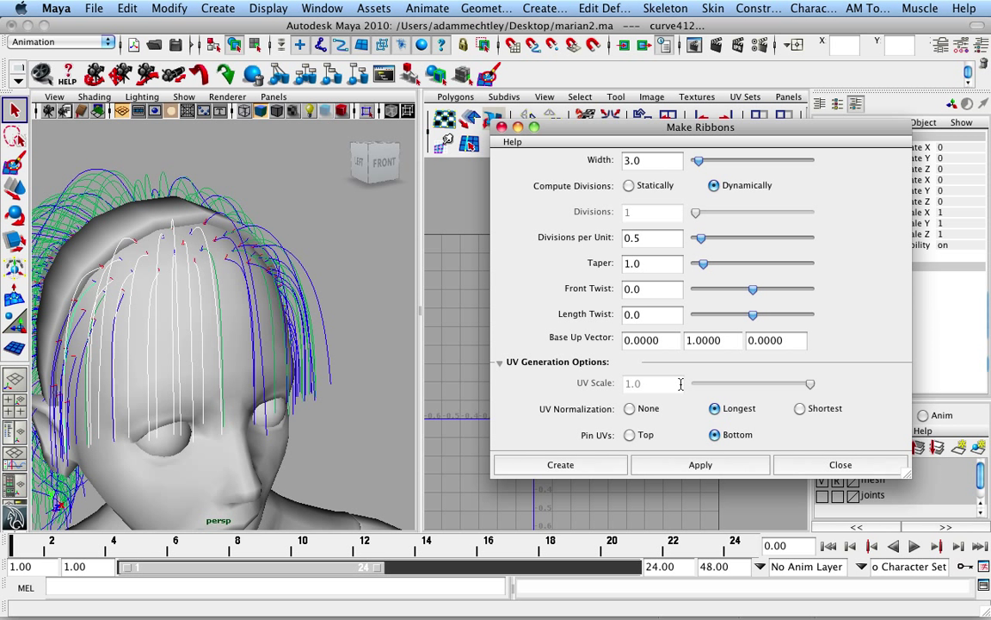
{"action": "left_click", "coordinate": [577, 464]}
Toggle on texture borders for the new ribbons in the UV view and examine the strips around the forehead.
{"action": "left_click_drag", "start_coordinate": [137, 310], "coordinate": [246, 284], "text": "alt"}
{"action": "right_click", "coordinate": [638, 305]}
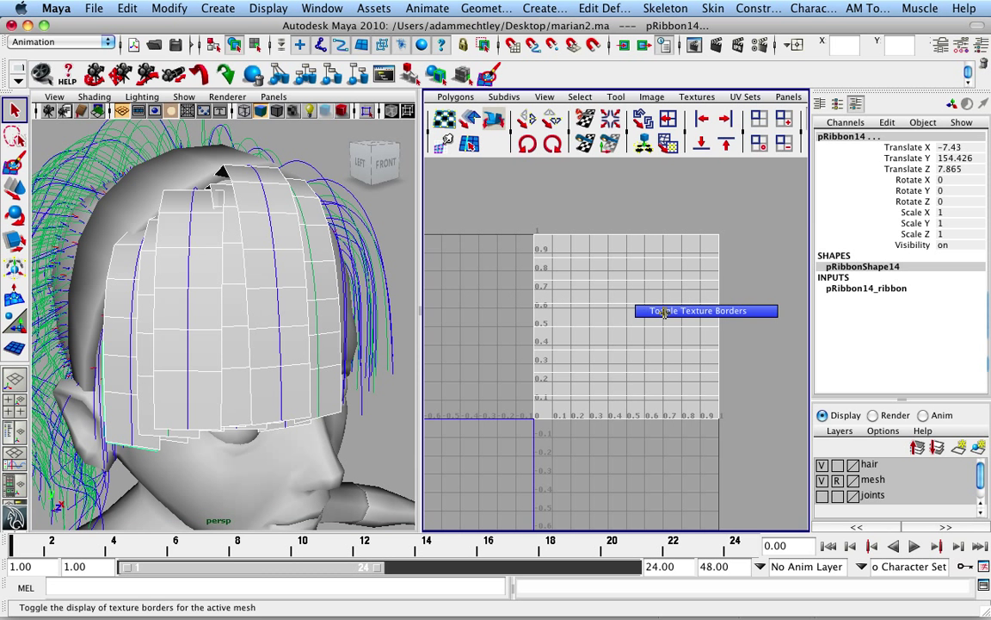
{"action": "right_click_drag", "start_coordinate": [664, 313], "coordinate": [662, 312]}
{"action": "mouse_move", "coordinate": [585, 277]}
{"action": "middle_mouse_down", "text": "alt"}
{"action": "mouse_move", "coordinate": [604, 275]}
{"action": "mouse_move", "coordinate": [570, 284]}
{"action": "middle_mouse_up", "text": "alt"}
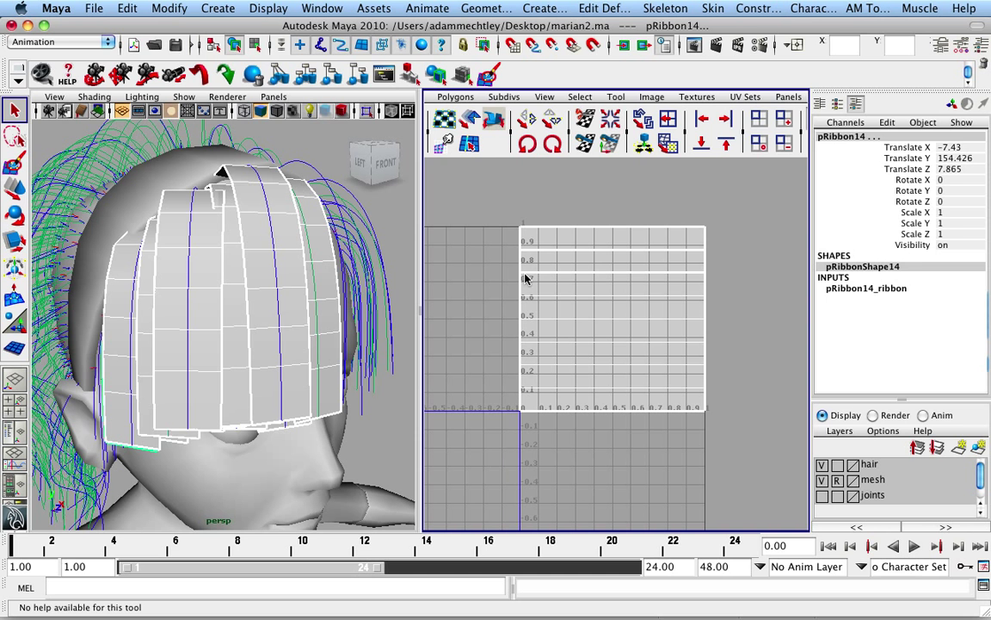
{"action": "left_click_drag", "start_coordinate": [140, 343], "coordinate": [142, 225], "text": "alt"}
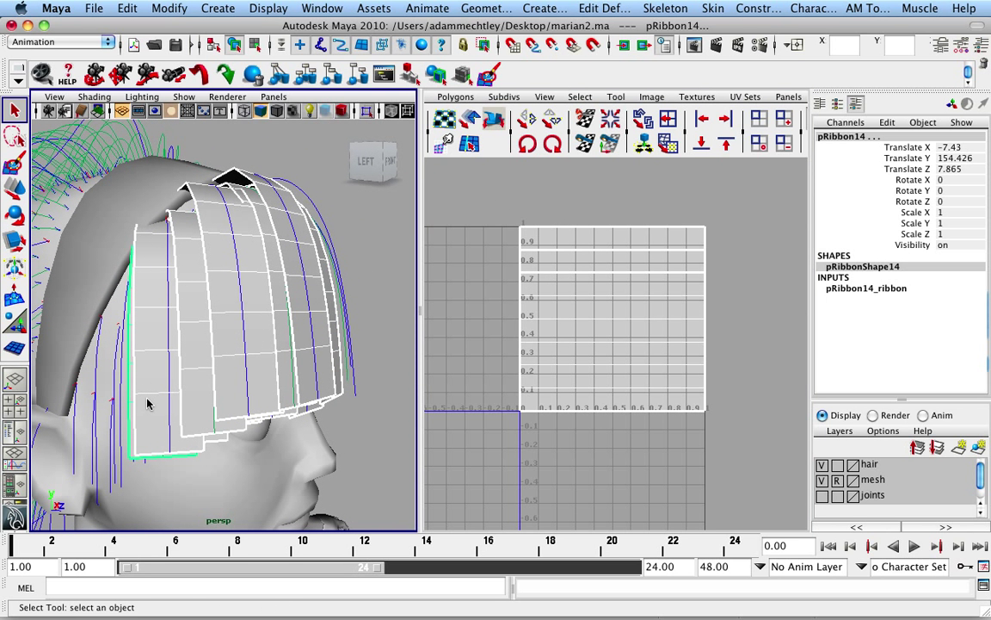
{"action": "left_click_drag", "start_coordinate": [267, 301], "coordinate": [288, 307], "text": "alt"}
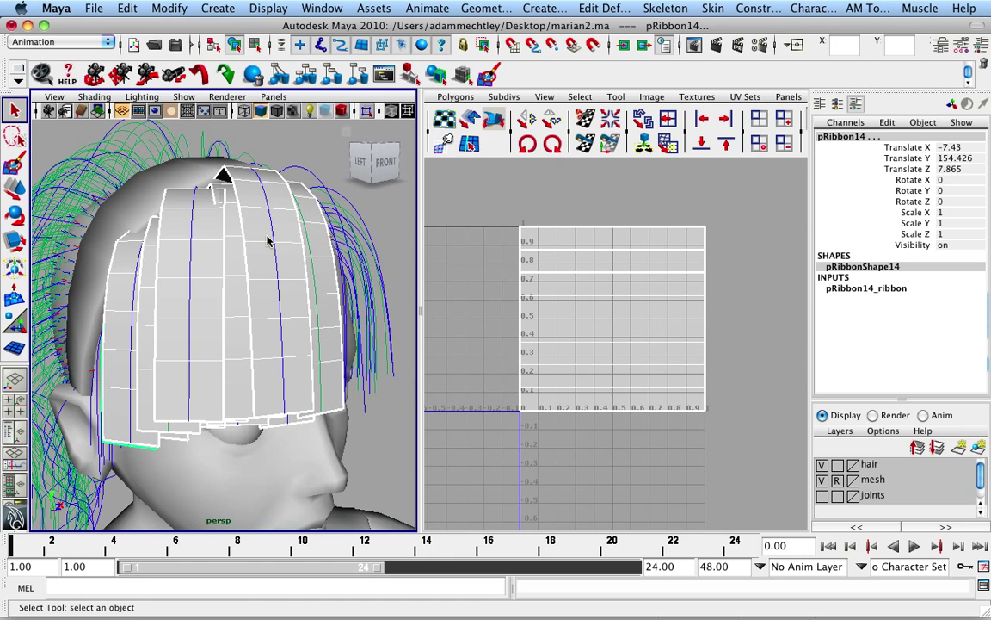
{"action": "left_click_drag", "start_coordinate": [206, 254], "coordinate": [243, 245], "text": "alt"}
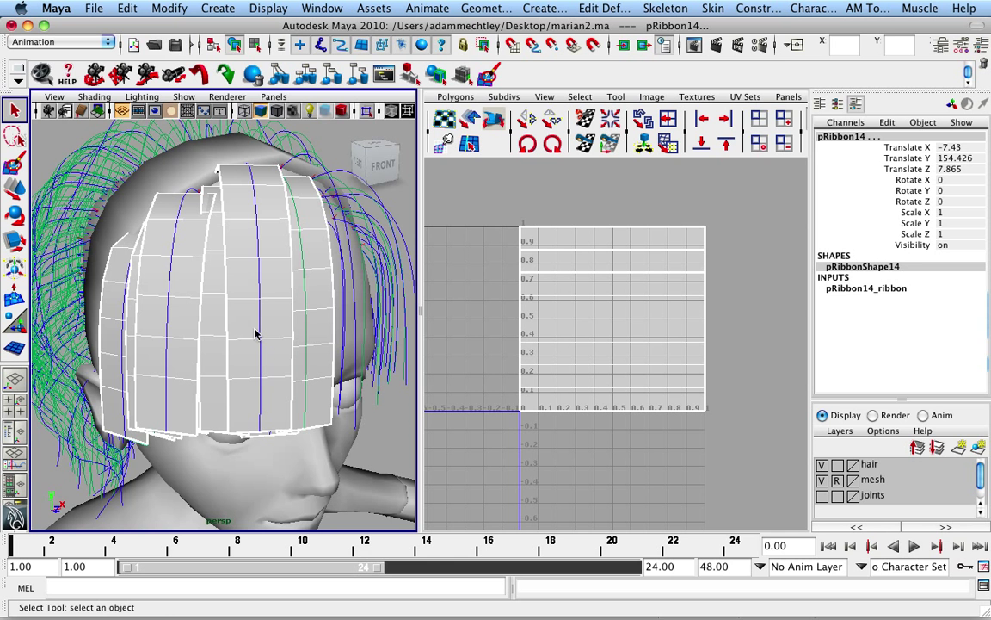
{"action": "left_click_drag", "start_coordinate": [264, 302], "coordinate": [246, 277], "text": "alt"}
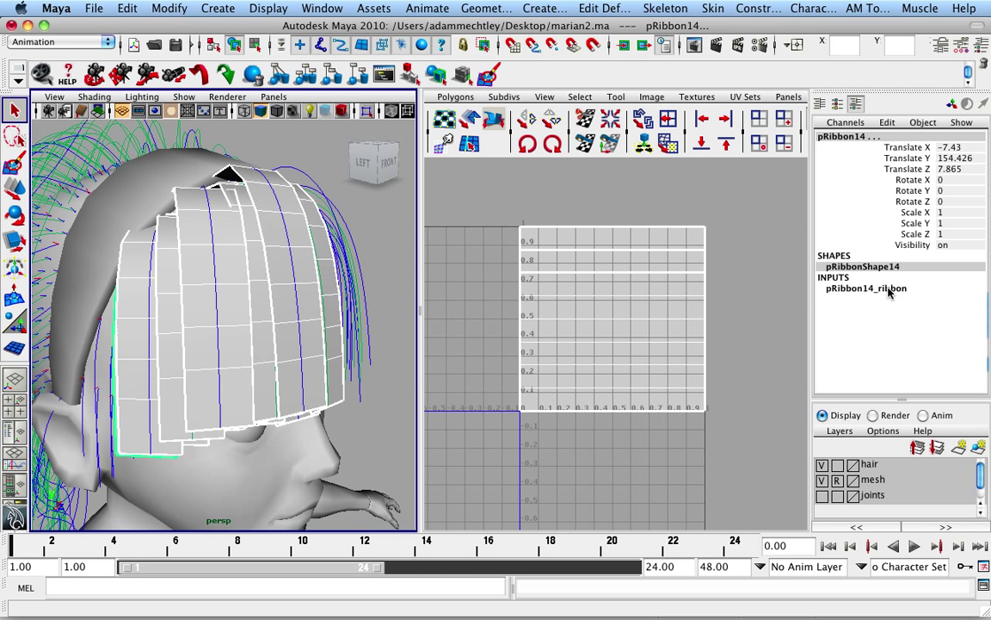
Set the UV Pin of all selected ribbons to Top.
{"action": "left_click", "coordinate": [864, 288]}
{"action": "left_click", "coordinate": [959, 365]}
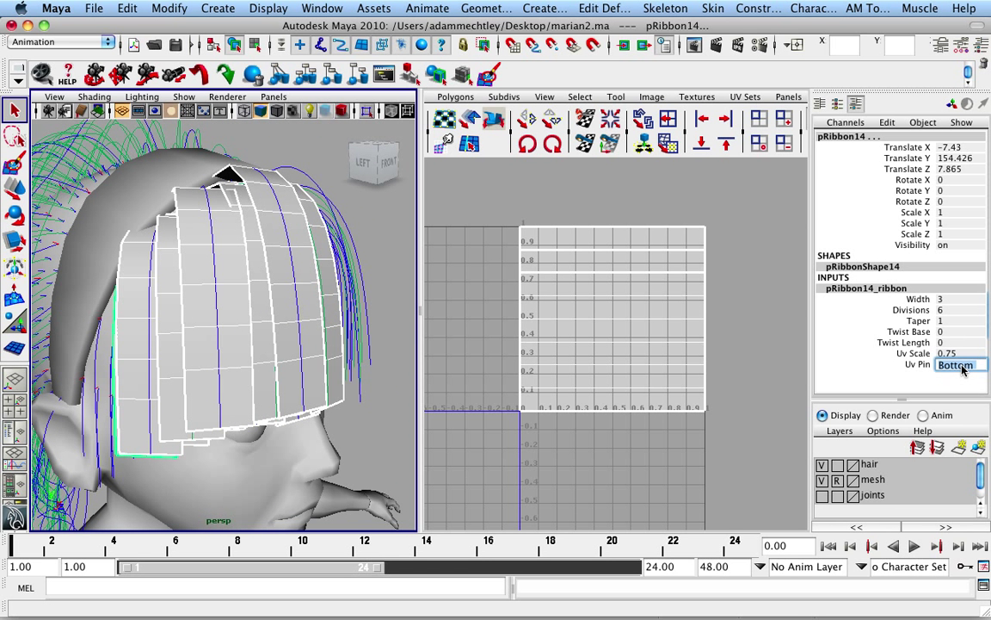
{"action": "type", "text": "0"}
{"action": "key", "text": "Return"}
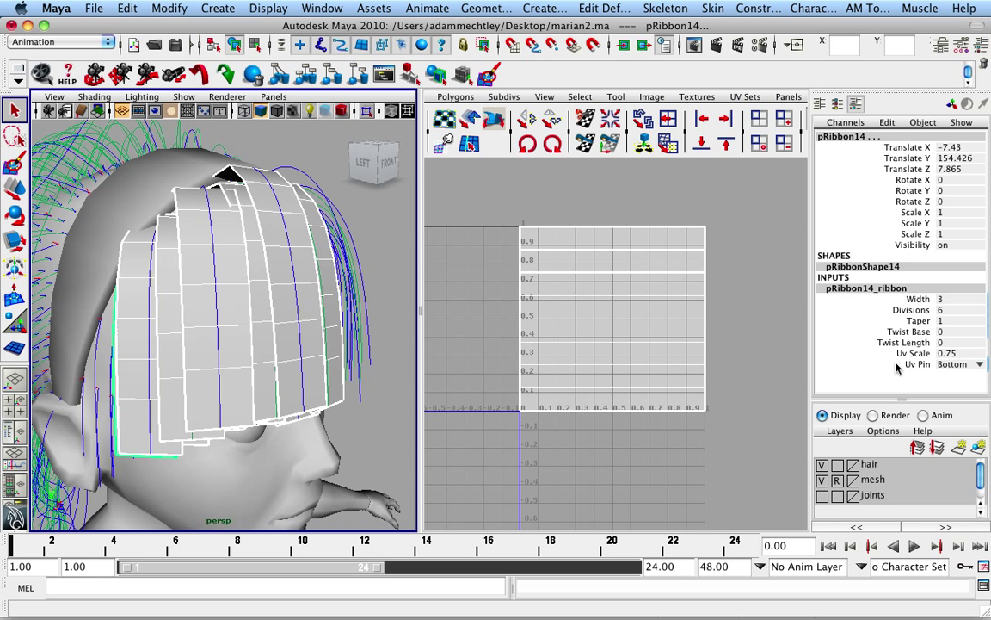
{"action": "left_click", "coordinate": [955, 365]}
{"action": "double_click", "coordinate": [954, 365]}
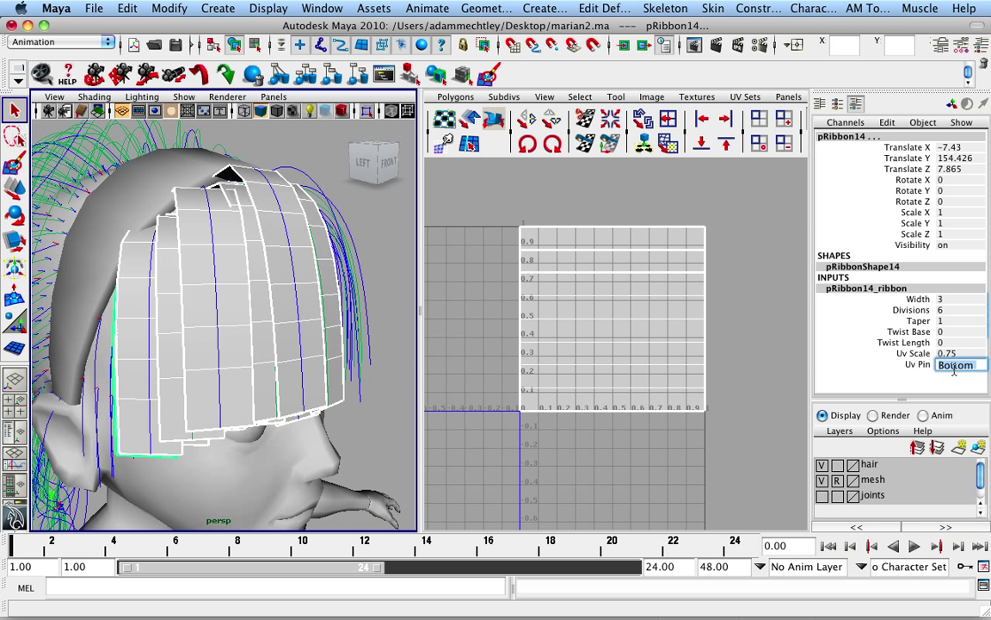
{"action": "type", "text": "Top"}
{"action": "key", "text": "Return"}
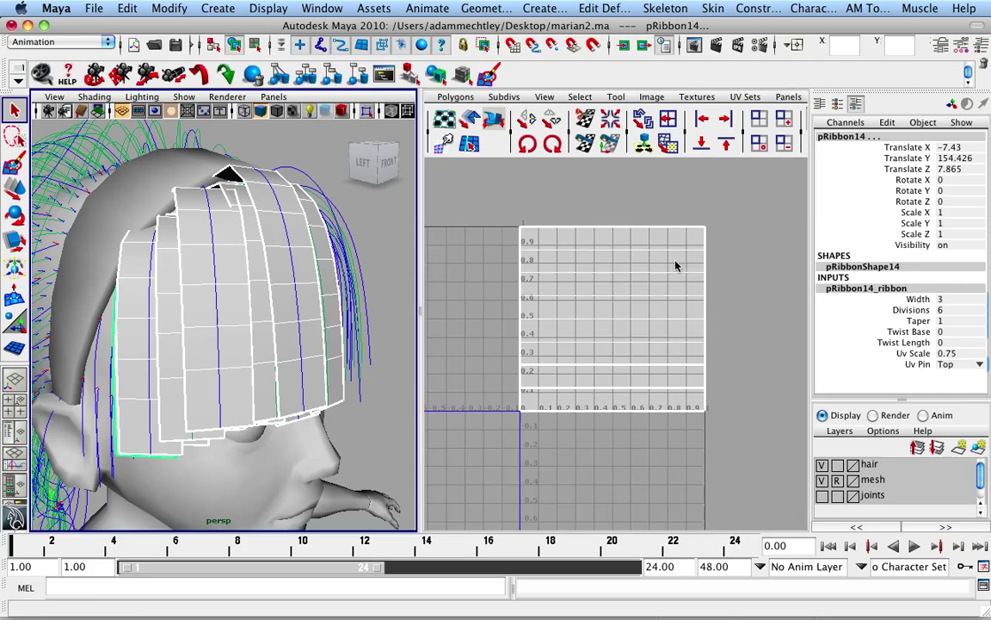
Select the ribbons' top-row UVs and check in wireframe where they lie on the head.
{"action": "middle_click_drag", "start_coordinate": [676, 261], "coordinate": [651, 257], "text": "alt"}
{"action": "right_click_drag", "start_coordinate": [593, 259], "coordinate": [602, 261], "text": "alt"}
{"action": "middle_click_drag", "start_coordinate": [602, 261], "coordinate": [639, 275], "text": "alt"}
{"action": "right_click_drag", "start_coordinate": [544, 242], "coordinate": [757, 241]}
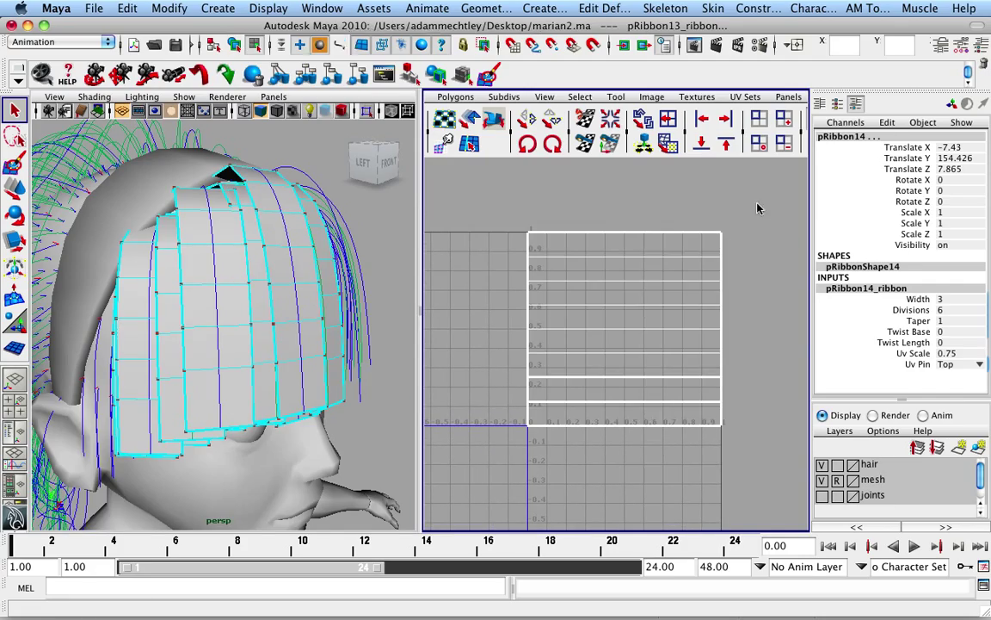
{"action": "left_click_drag", "start_coordinate": [758, 205], "coordinate": [472, 239]}
{"action": "left_click_drag", "start_coordinate": [161, 244], "coordinate": [210, 250], "text": "alt"}
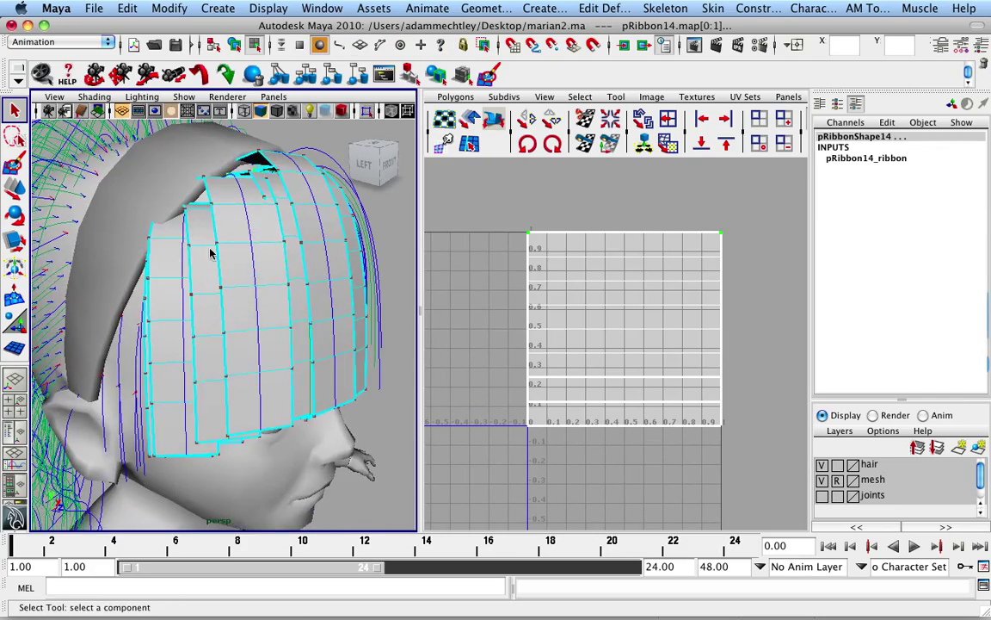
{"action": "key", "text": "4"}
{"action": "middle_click_drag", "start_coordinate": [210, 220], "coordinate": [201, 240], "text": "alt"}
{"action": "left_click_drag", "start_coordinate": [201, 240], "coordinate": [19, 221], "text": "alt"}
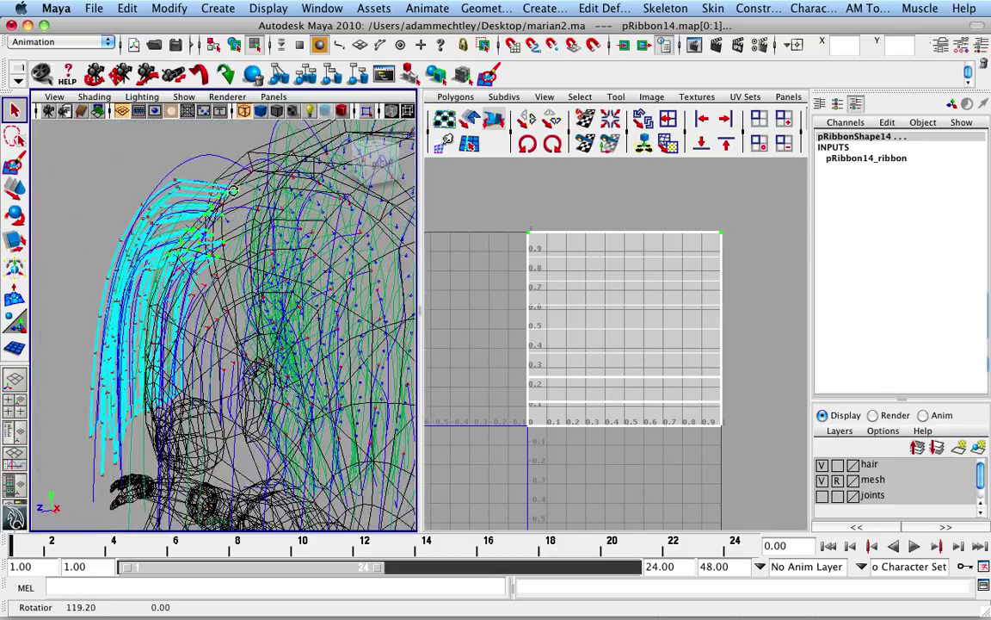
{"action": "left_click_drag", "start_coordinate": [179, 215], "coordinate": [251, 245], "text": "alt"}
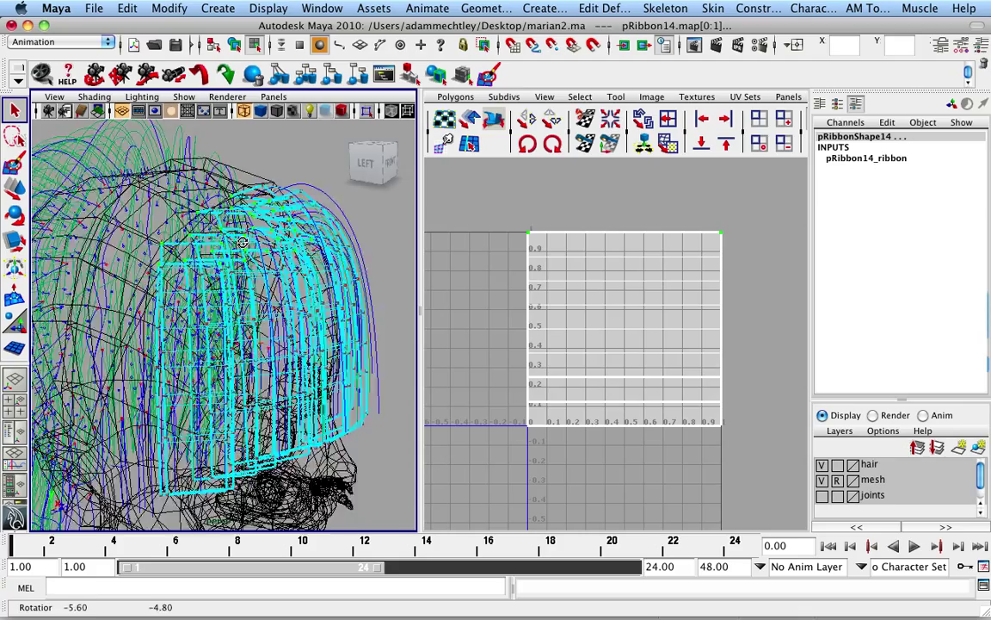
{"action": "left_click_drag", "start_coordinate": [243, 242], "coordinate": [288, 245], "text": "alt"}
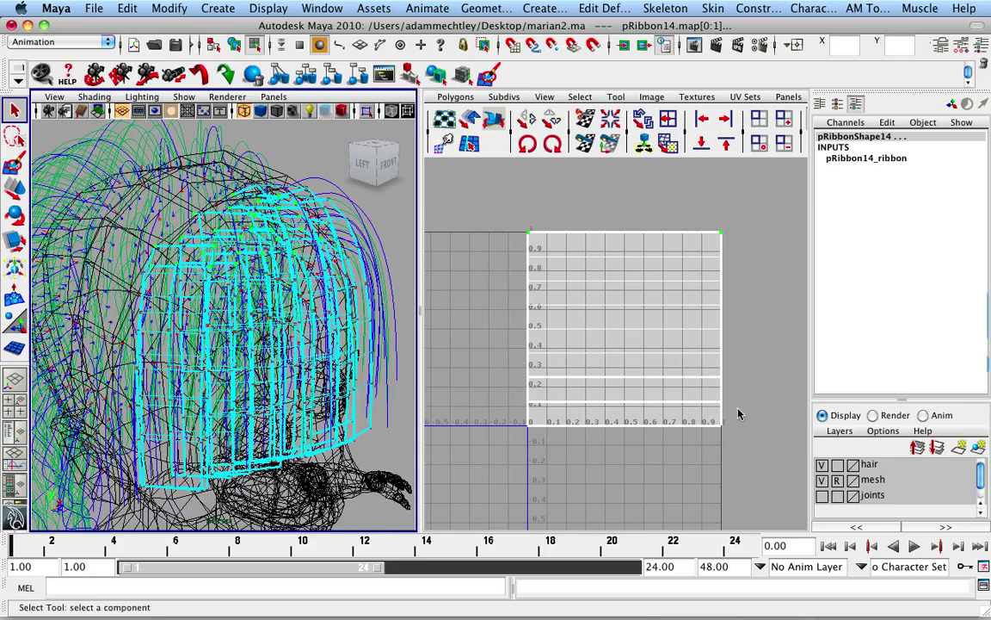
Select the UVs along the bottom of the UV square, convert them to vertices and inspect the matching ribbon tips in shaded display.
{"action": "left_click_drag", "start_coordinate": [737, 414], "coordinate": [488, 475]}
{"action": "left_click_drag", "start_coordinate": [250, 387], "coordinate": [530, 372], "text": "alt"}
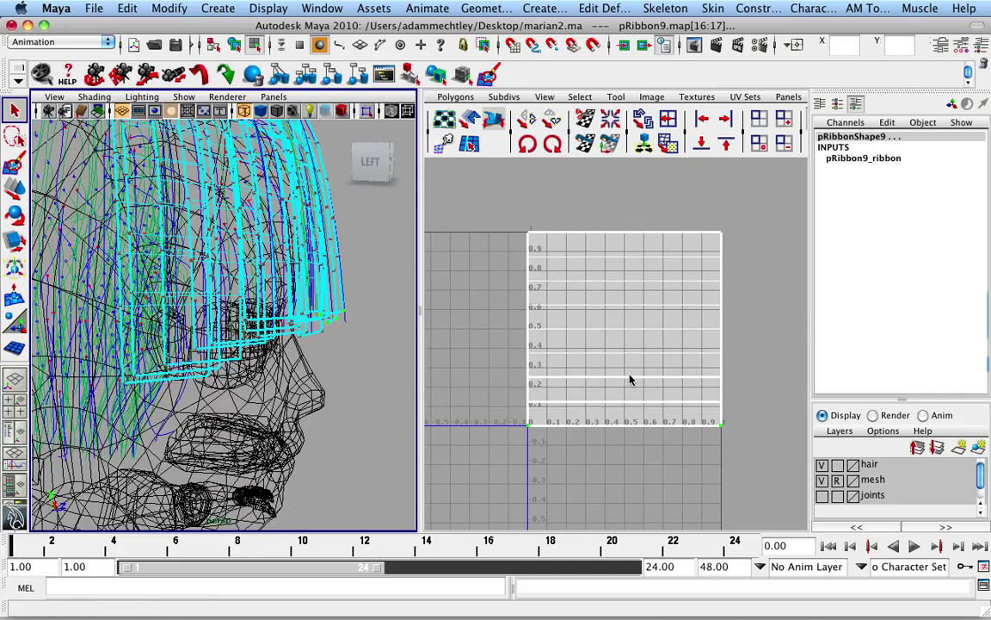
{"action": "right_click_drag", "start_coordinate": [630, 379], "coordinate": [580, 381], "text": "ctrl"}
{"action": "left_click_drag", "start_coordinate": [344, 327], "coordinate": [199, 330], "text": "alt"}
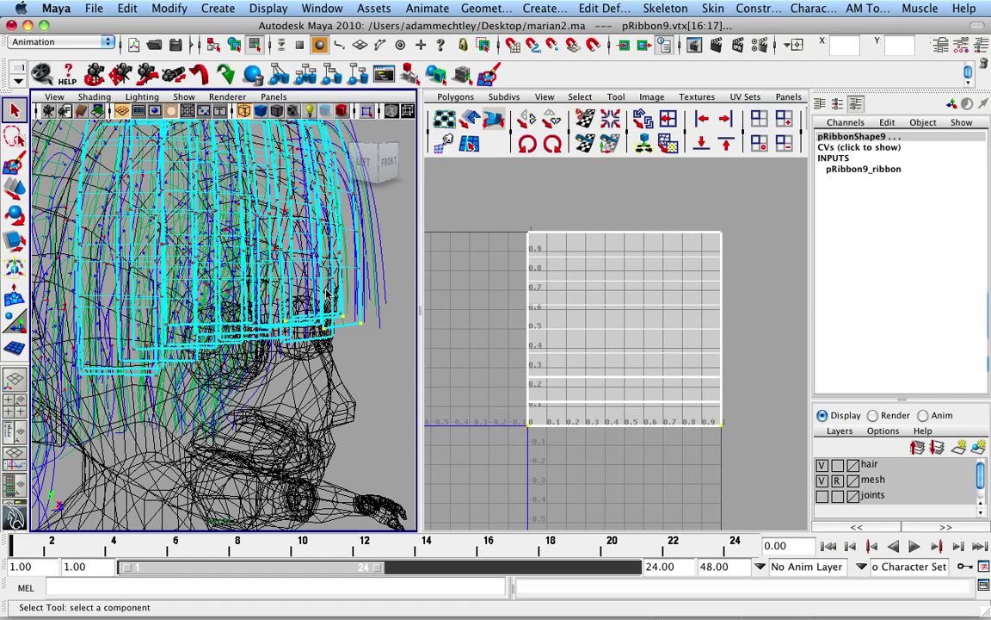
{"action": "key", "text": "5"}
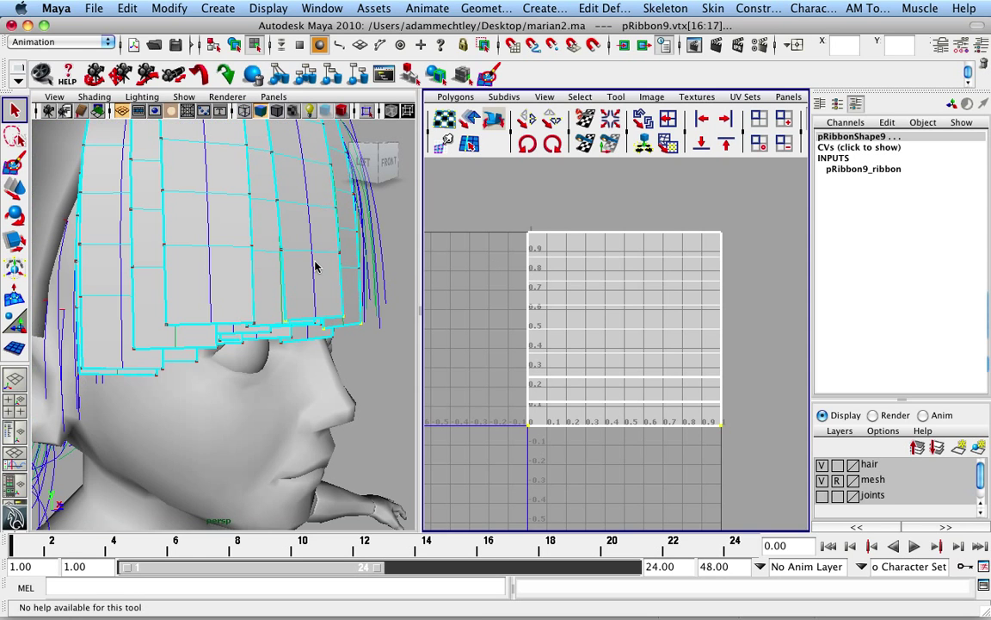
{"action": "left_click_drag", "start_coordinate": [317, 266], "coordinate": [273, 301], "text": "alt"}
{"action": "right_click_drag", "start_coordinate": [274, 301], "coordinate": [222, 322], "text": "alt"}
Return to object mode, select the single ribbon hanging over the character's right eye and raise its Divisions to 12.
{"action": "key", "text": "F8"}
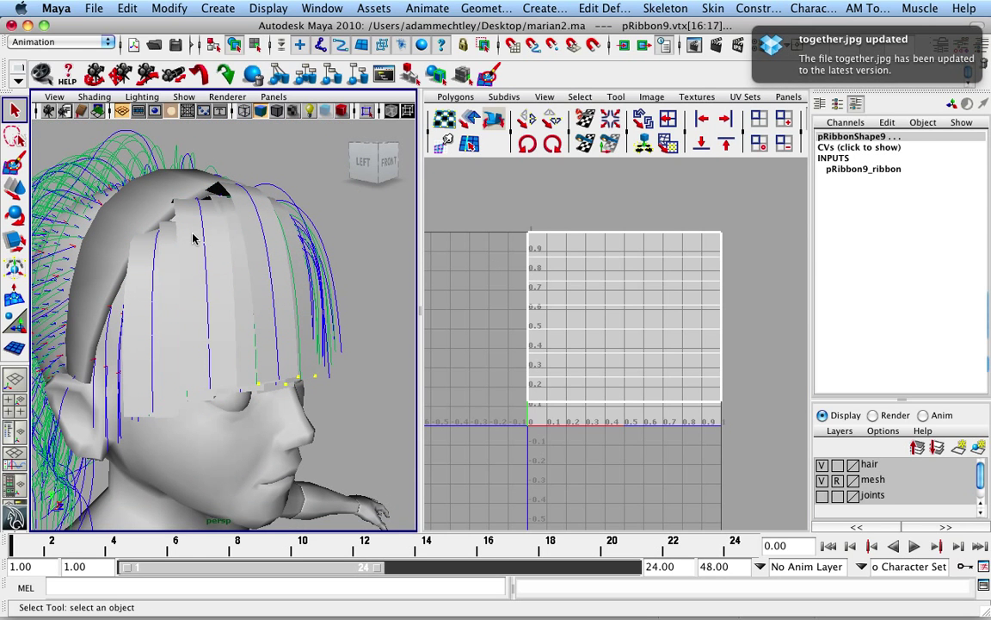
{"action": "left_click", "coordinate": [183, 245]}
{"action": "left_click", "coordinate": [763, 38]}
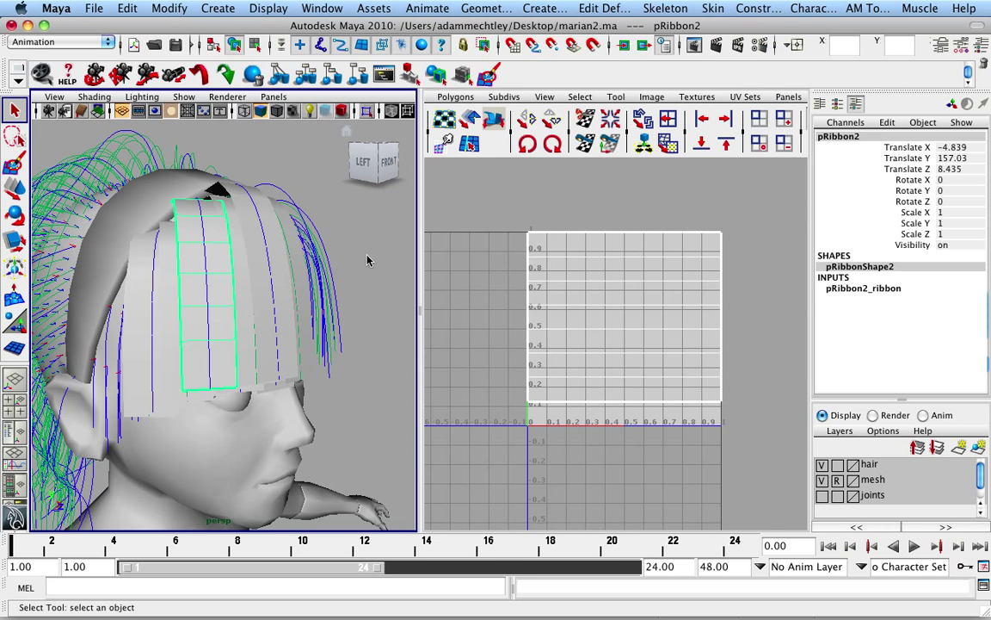
{"action": "left_click_drag", "start_coordinate": [302, 250], "coordinate": [379, 271], "text": "alt"}
{"action": "left_click", "coordinate": [862, 289]}
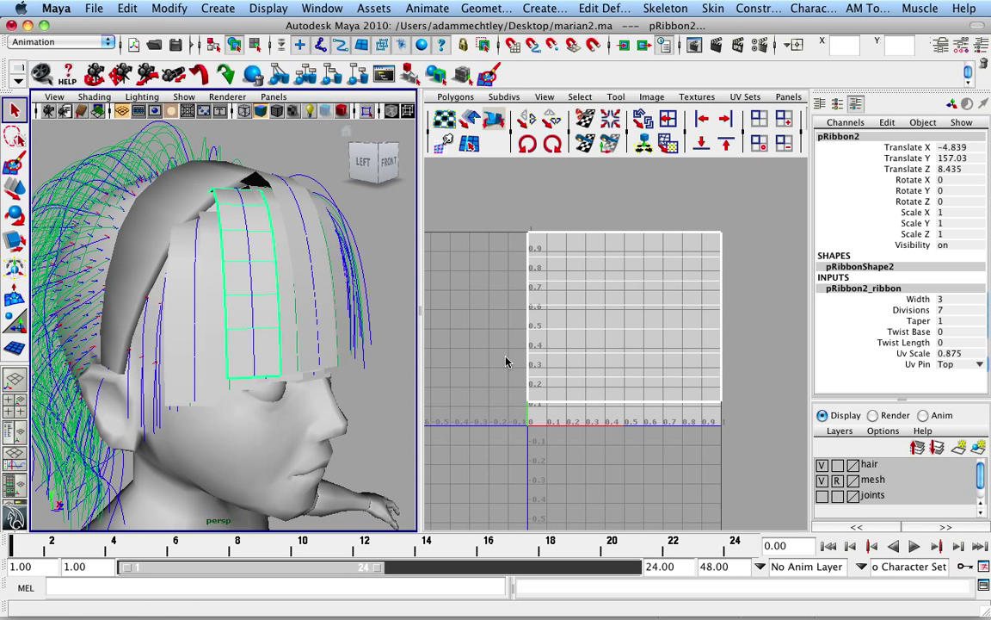
{"action": "left_click", "coordinate": [910, 310]}
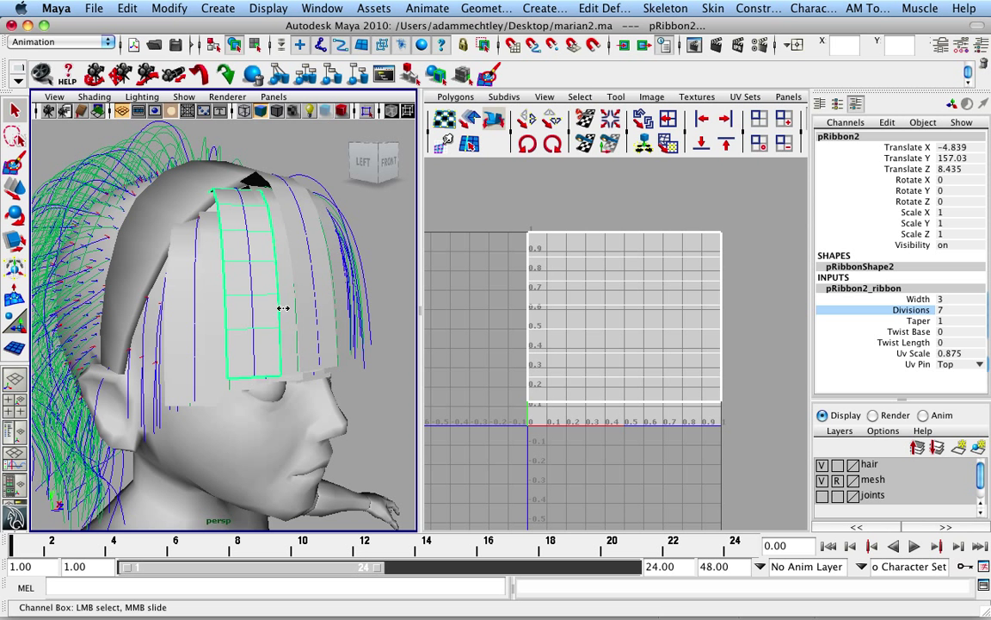
{"action": "mouse_move", "coordinate": [280, 307]}
{"action": "middle_mouse_down"}
{"action": "mouse_move", "coordinate": [303, 310]}
{"action": "mouse_move", "coordinate": [283, 299]}
{"action": "mouse_move", "coordinate": [272, 310]}
{"action": "mouse_move", "coordinate": [254, 303]}
{"action": "mouse_move", "coordinate": [275, 306]}
{"action": "middle_mouse_up"}
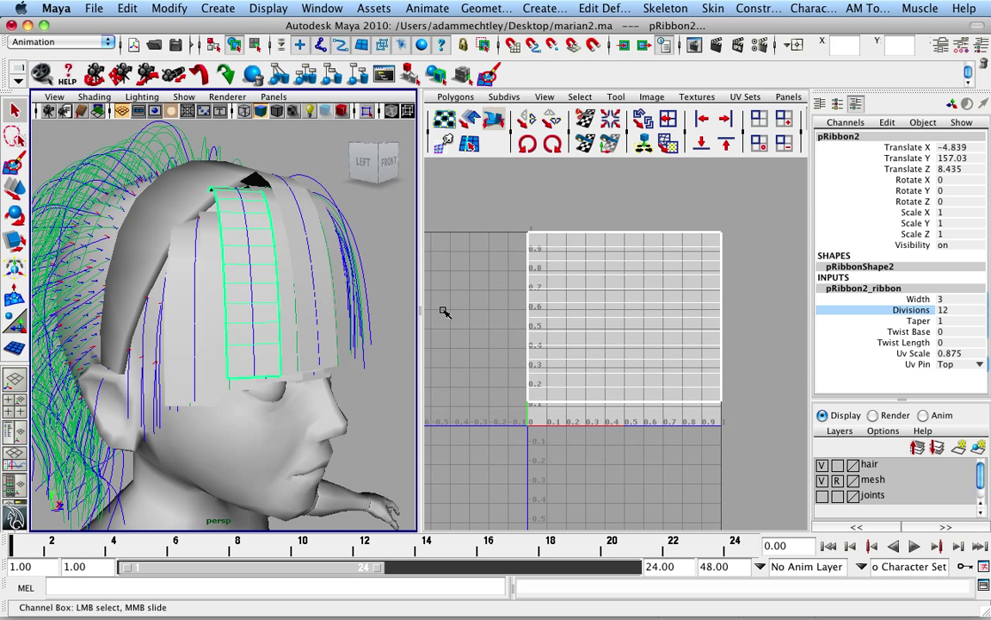
Set the selected ribbon's Twist Base to 33.5.
{"action": "left_click", "coordinate": [909, 332]}
{"action": "left_click_drag", "start_coordinate": [151, 238], "coordinate": [183, 308], "text": "alt"}
{"action": "middle_click_drag", "start_coordinate": [228, 292], "coordinate": [412, 265]}
{"action": "left_click_drag", "start_coordinate": [276, 278], "coordinate": [296, 268], "text": "alt"}
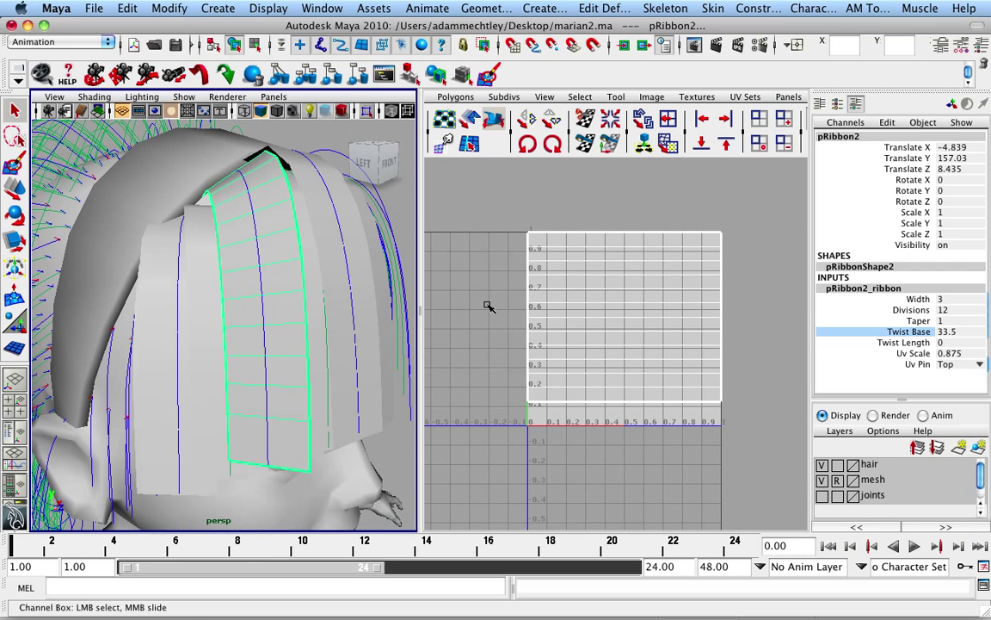
Set the selected ribbon's Twist Length to 181.5.
{"action": "left_click", "coordinate": [912, 342]}
{"action": "middle_click_drag", "start_coordinate": [206, 303], "coordinate": [967, 270]}
{"action": "middle_click_drag", "start_coordinate": [173, 296], "coordinate": [744, 281]}
{"action": "left_click_drag", "start_coordinate": [315, 308], "coordinate": [270, 310], "text": "alt"}
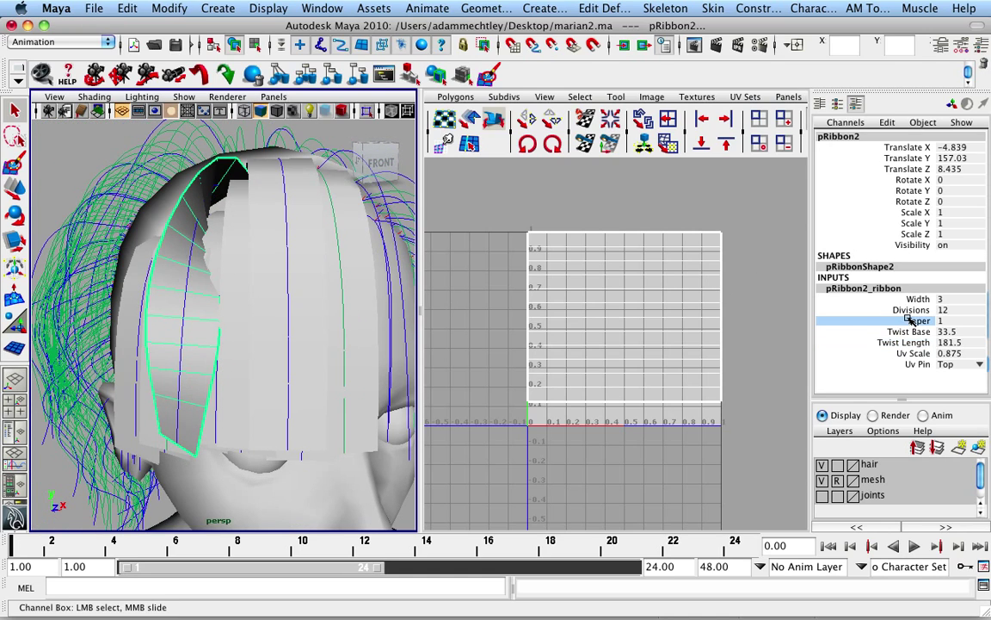
Try a Taper of 0.1 on the twisted ribbon and return it to 1.
{"action": "left_click", "coordinate": [861, 320]}
{"action": "mouse_move", "coordinate": [310, 307]}
{"action": "middle_mouse_down"}
{"action": "mouse_move", "coordinate": [332, 308]}
{"action": "mouse_move", "coordinate": [302, 301]}
{"action": "middle_mouse_up"}
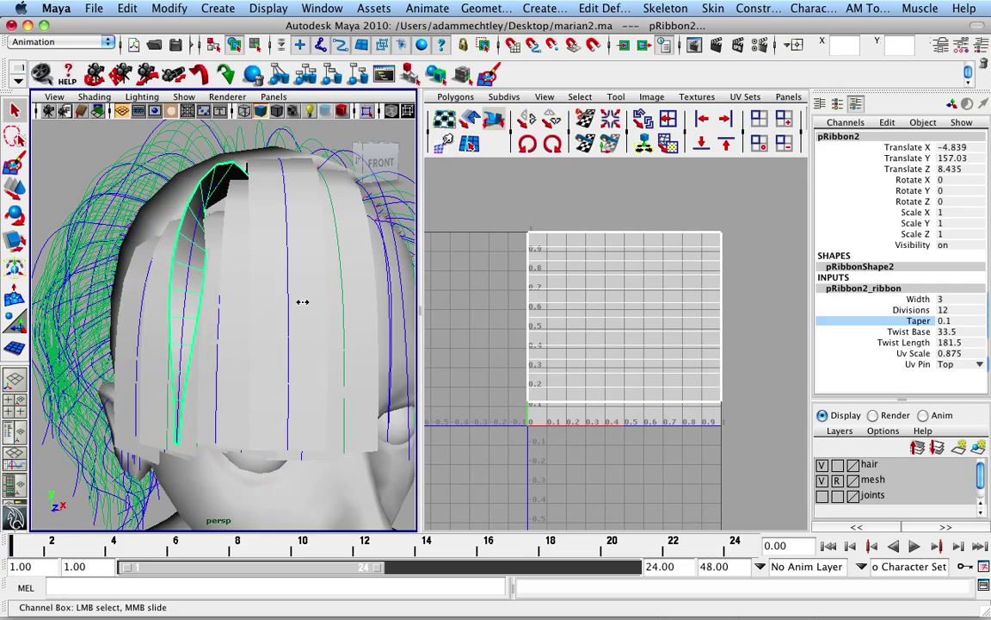
{"action": "left_click_drag", "start_coordinate": [296, 306], "coordinate": [235, 312], "text": "alt"}
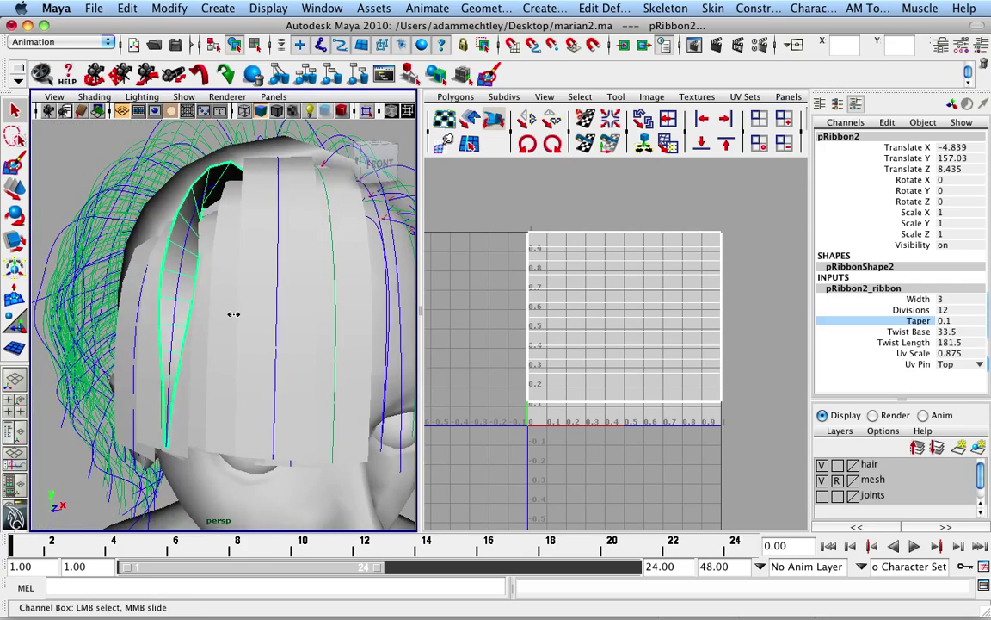
{"action": "middle_click_drag", "start_coordinate": [235, 313], "coordinate": [240, 313]}
{"action": "right_click_drag", "start_coordinate": [241, 312], "coordinate": [151, 309], "text": "alt"}
{"action": "left_click_drag", "start_coordinate": [150, 309], "coordinate": [247, 314], "text": "alt"}
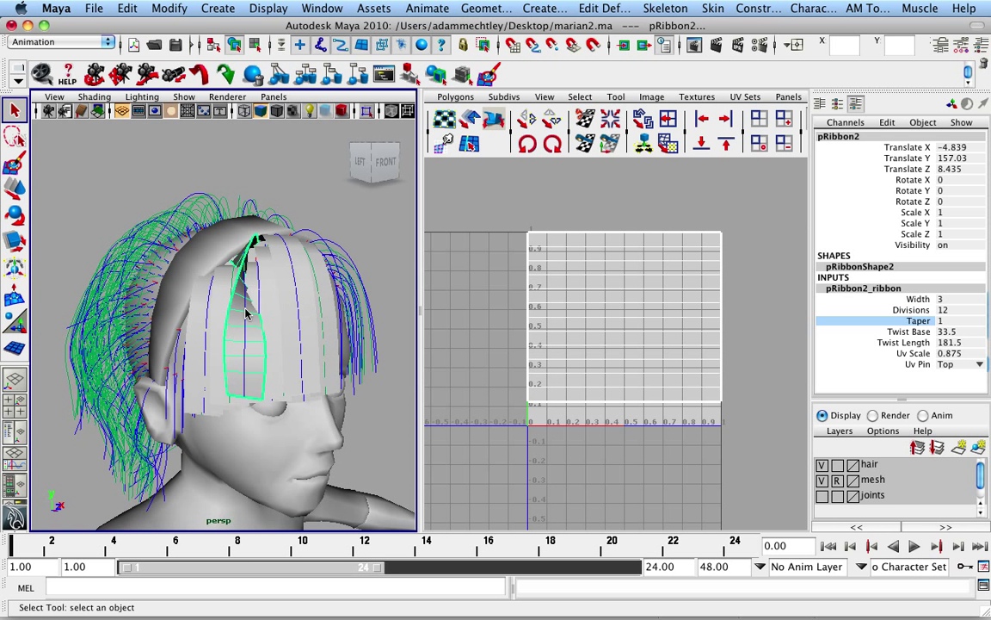